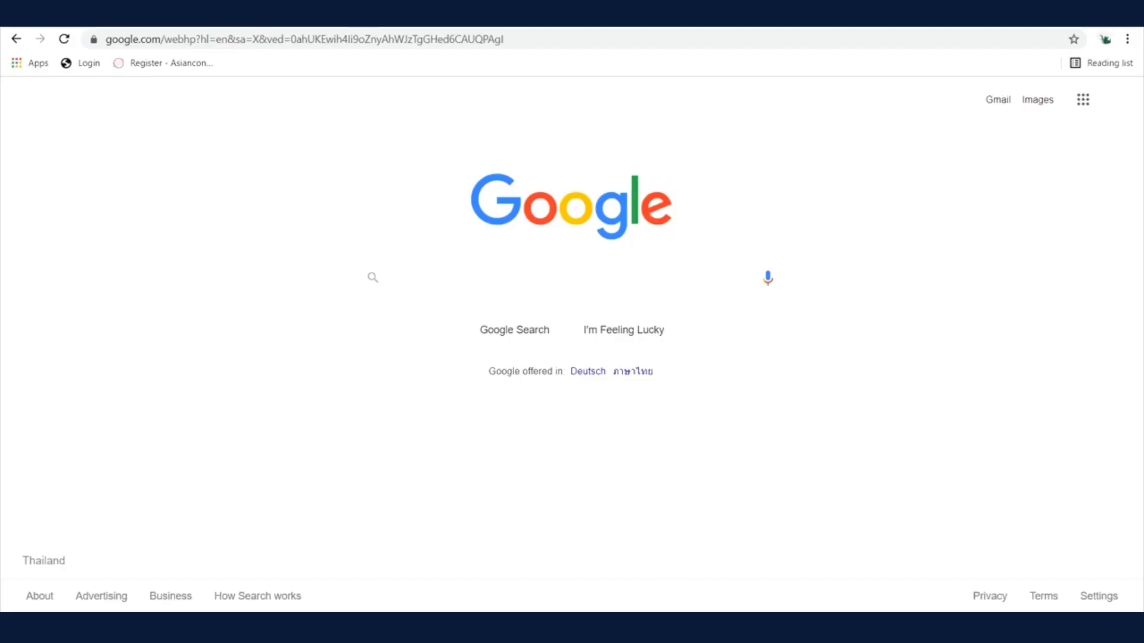
# - Search Google for 'download metamask'
pyautogui.write('down')
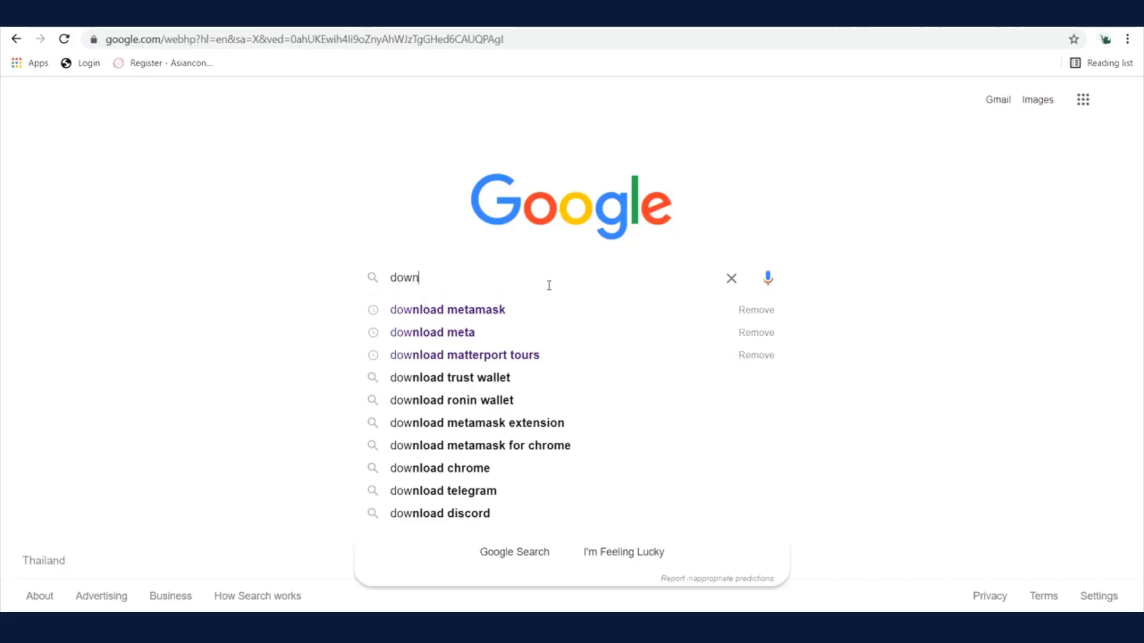
pyautogui.write('load metamask')
pyautogui.press('Return')
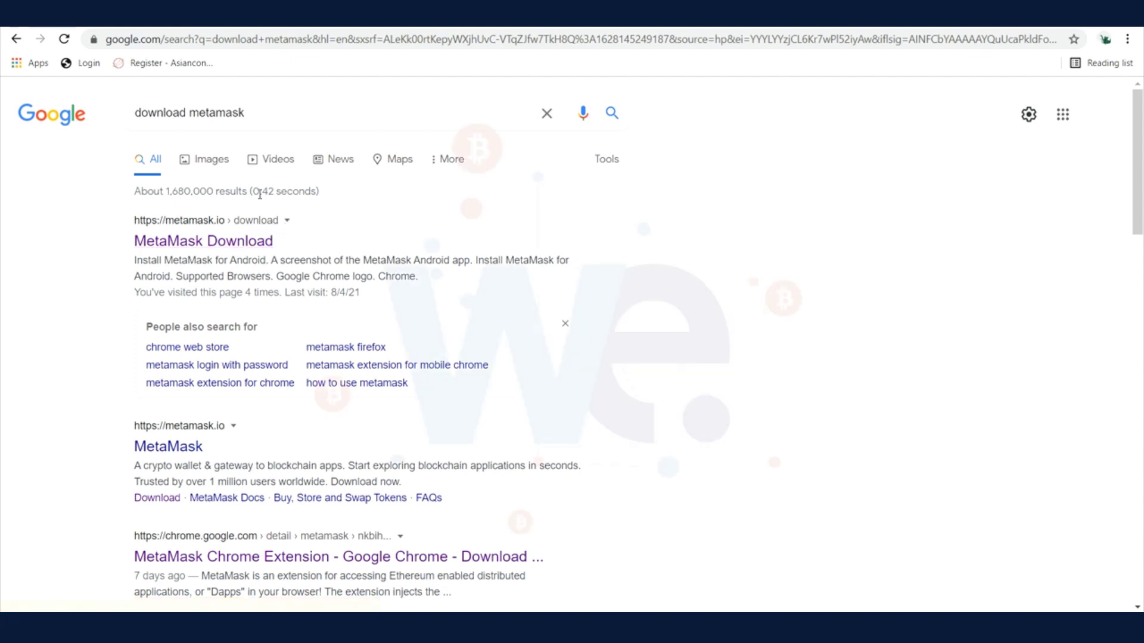
# - Open metamask.io's download page, view the iOS and Android options, then return to the Chrome install option
pyautogui.click(197, 244)
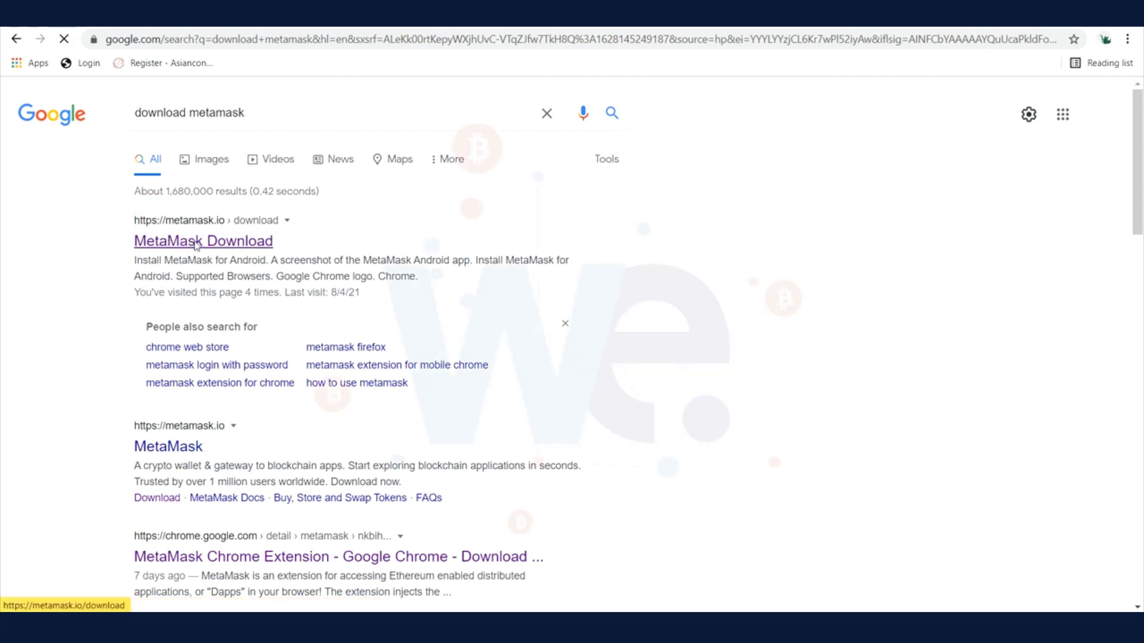
pyautogui.scroll(-3, 713, 420)
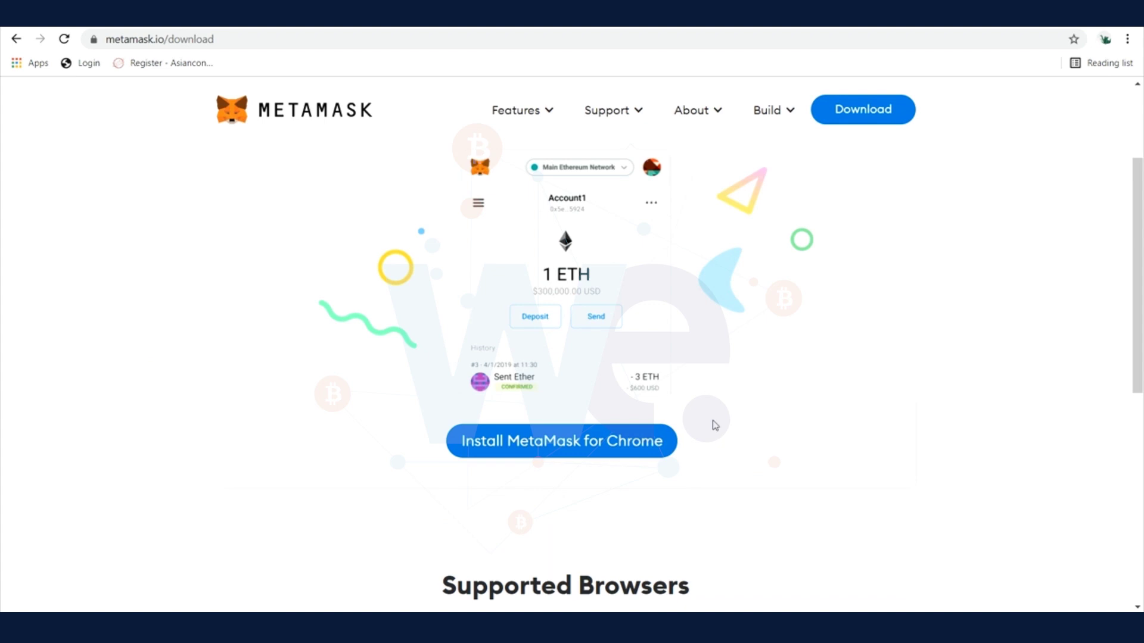
pyautogui.scroll(2, 715, 425)
pyautogui.scroll(1, 714, 425)
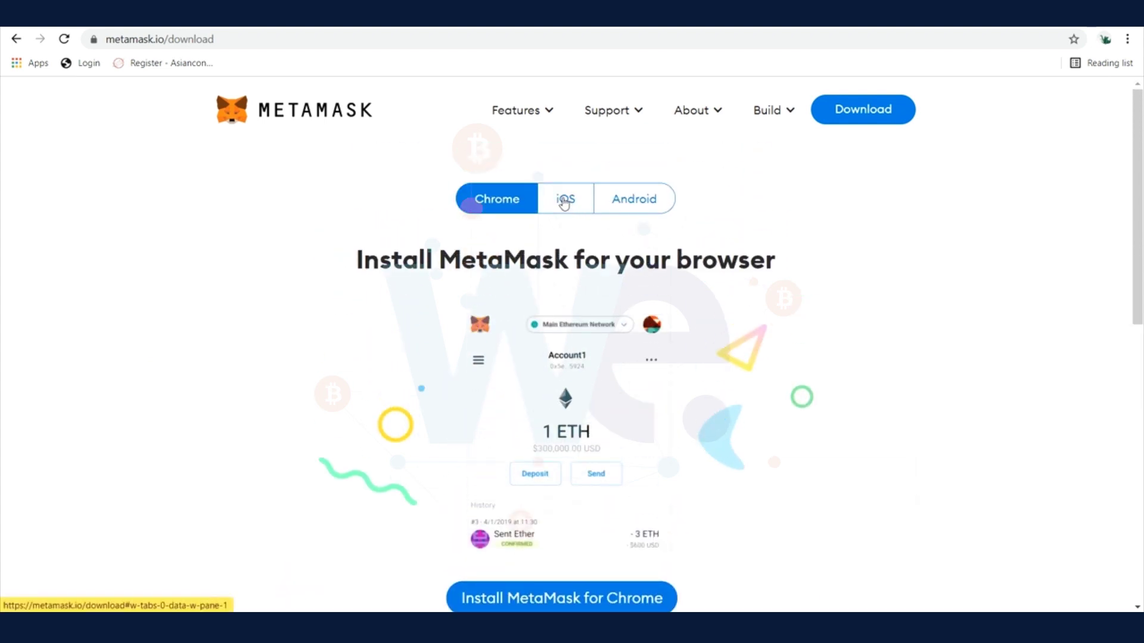
pyautogui.click(565, 204)
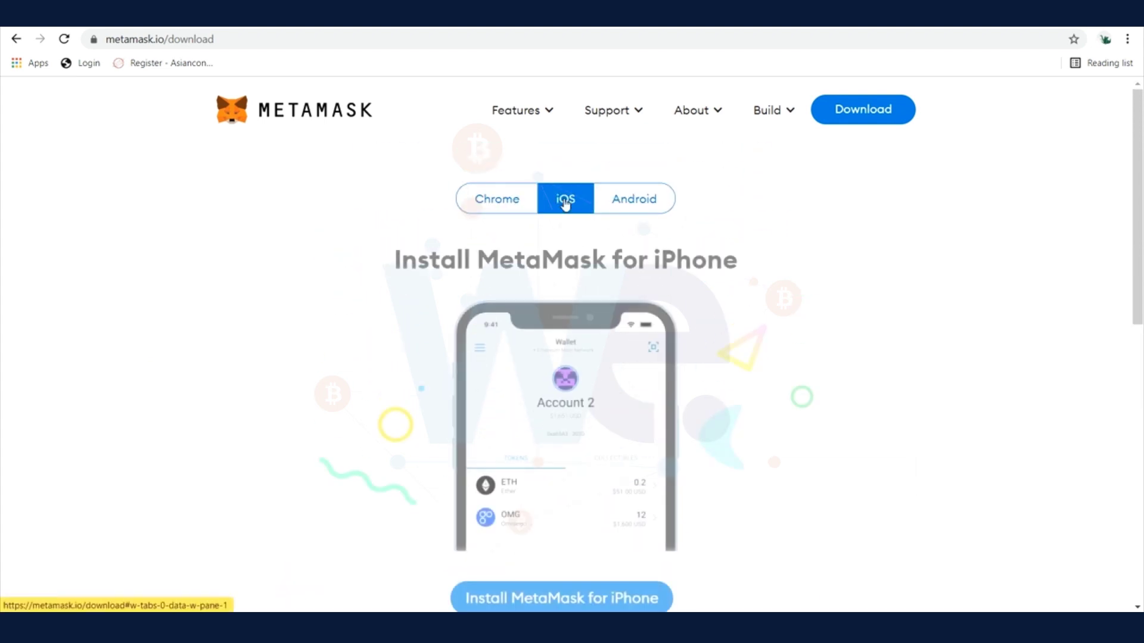
pyautogui.click(634, 201)
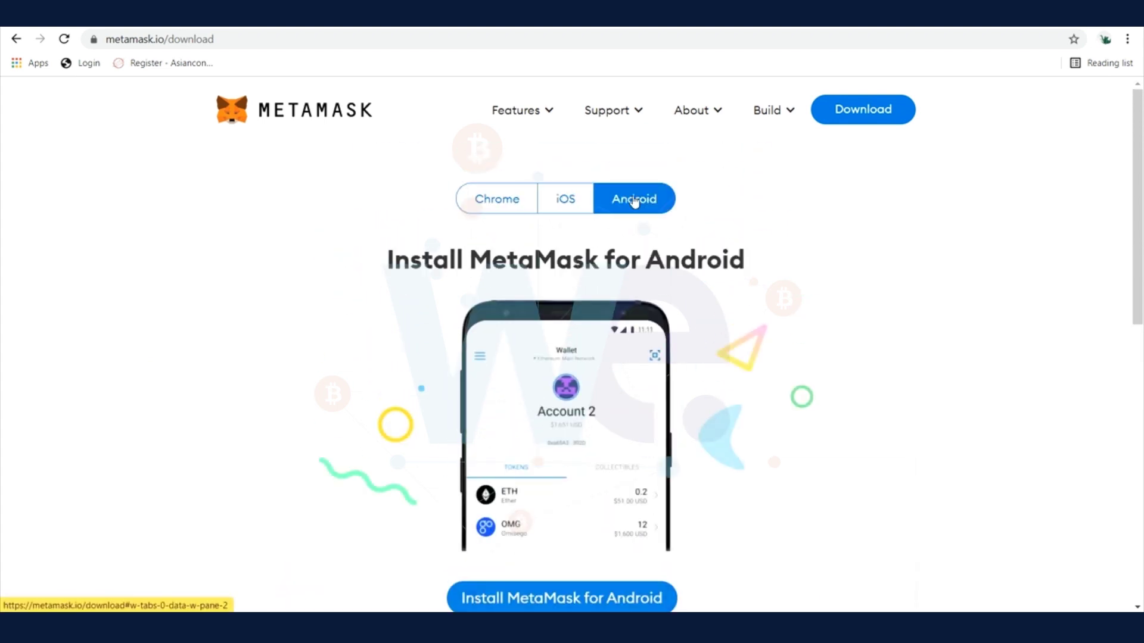
pyautogui.click(500, 203)
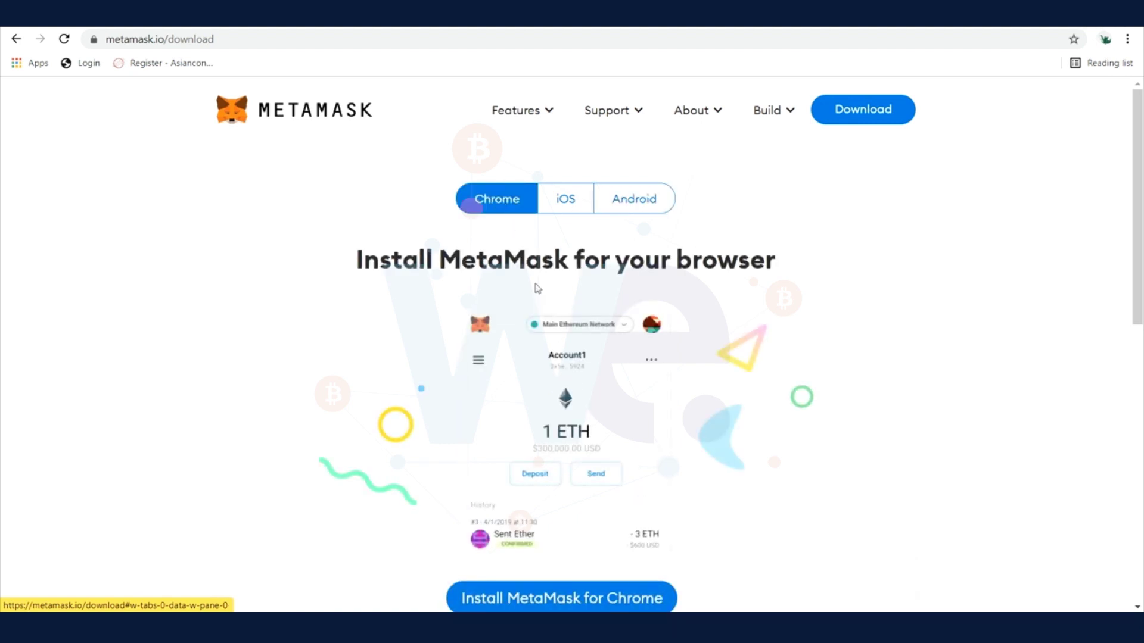
pyautogui.scroll(-2, 537, 289)
pyautogui.scroll(-1, 536, 288)
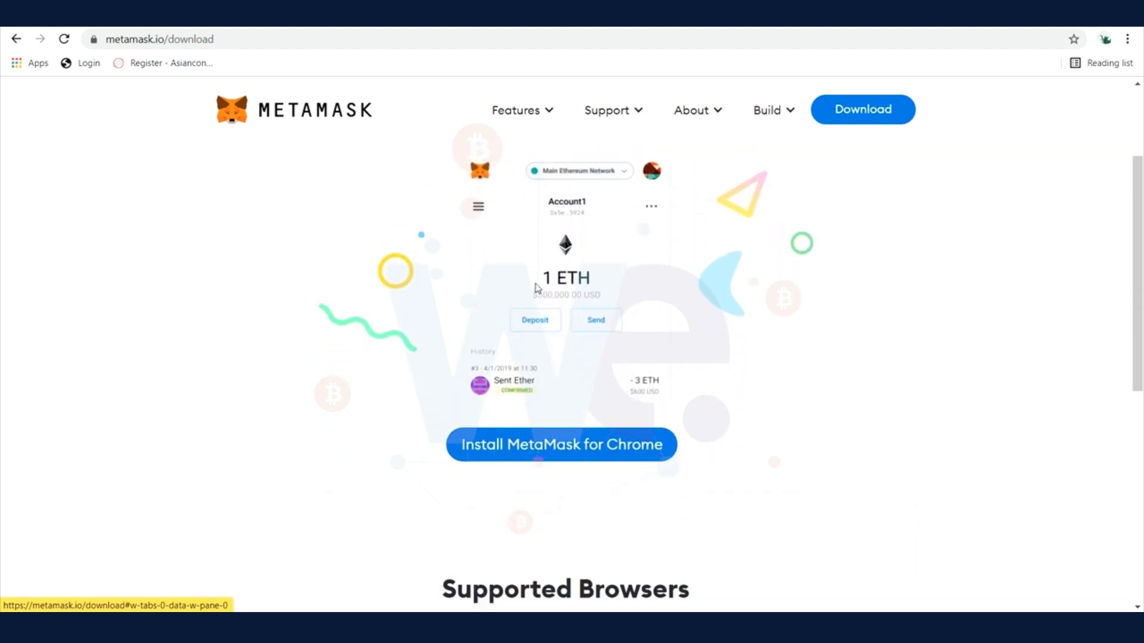
# - Install the MetaMask extension from its Chrome Web Store listing
pyautogui.click(542, 447)
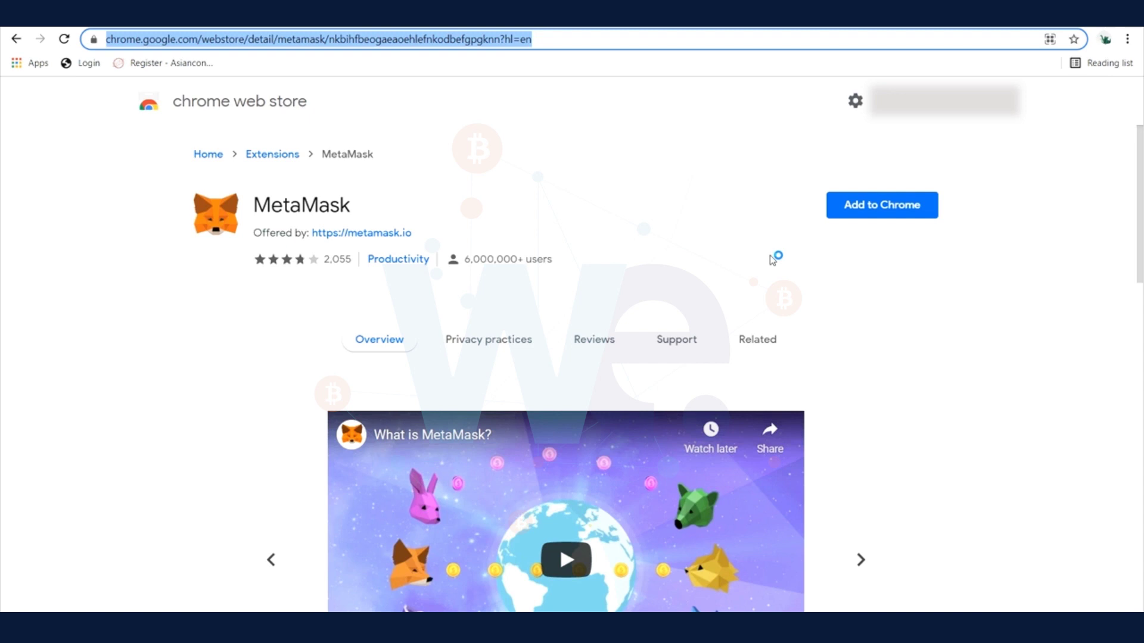
pyautogui.click(888, 208)
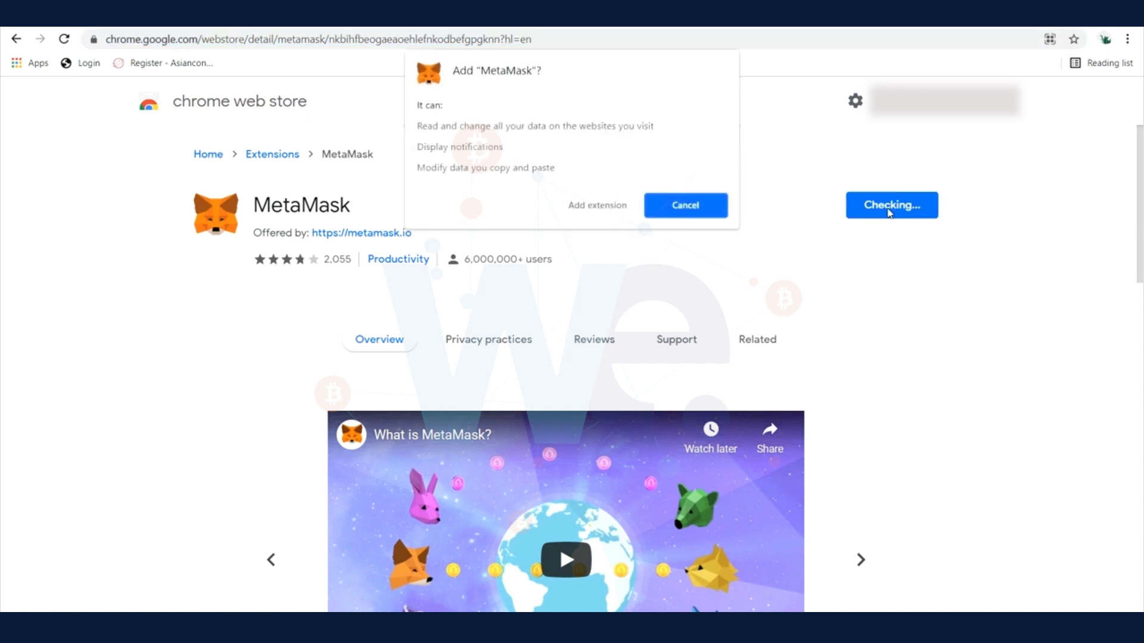
pyautogui.click(583, 206)
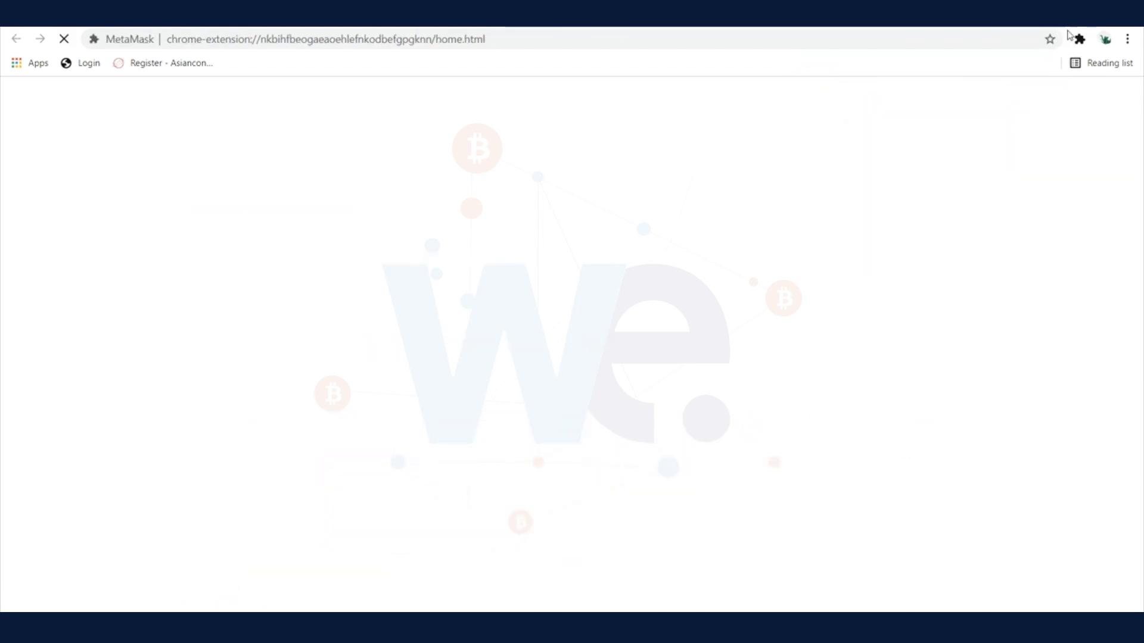
# - Pin MetaMask to the Chrome toolbar from the Extensions menu
pyautogui.click(1080, 40)
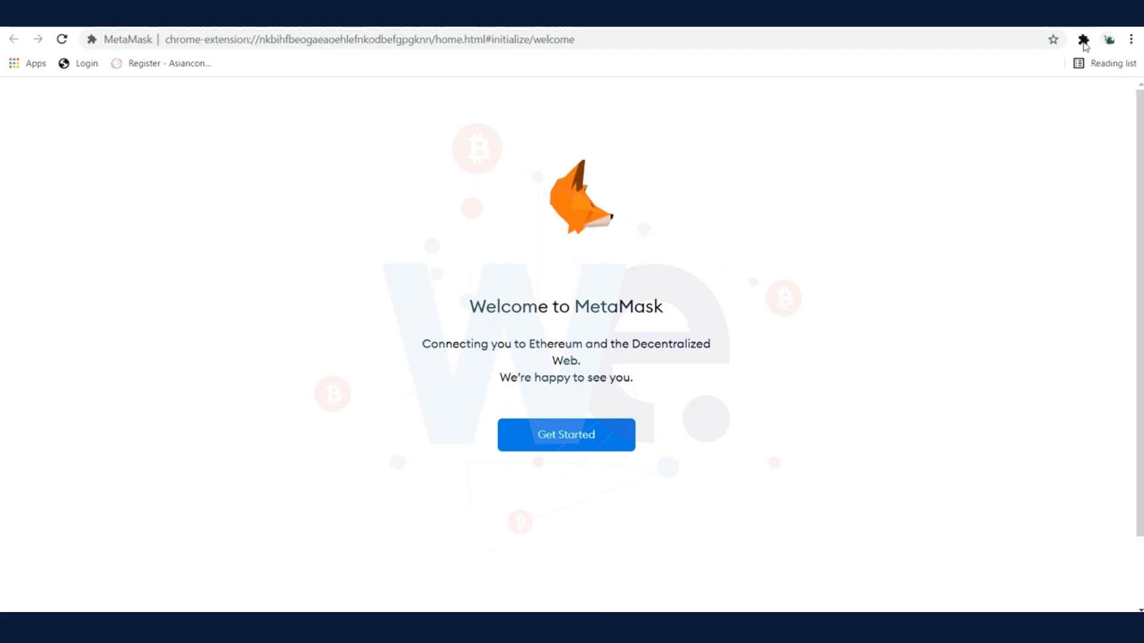
pyautogui.click(1083, 40)
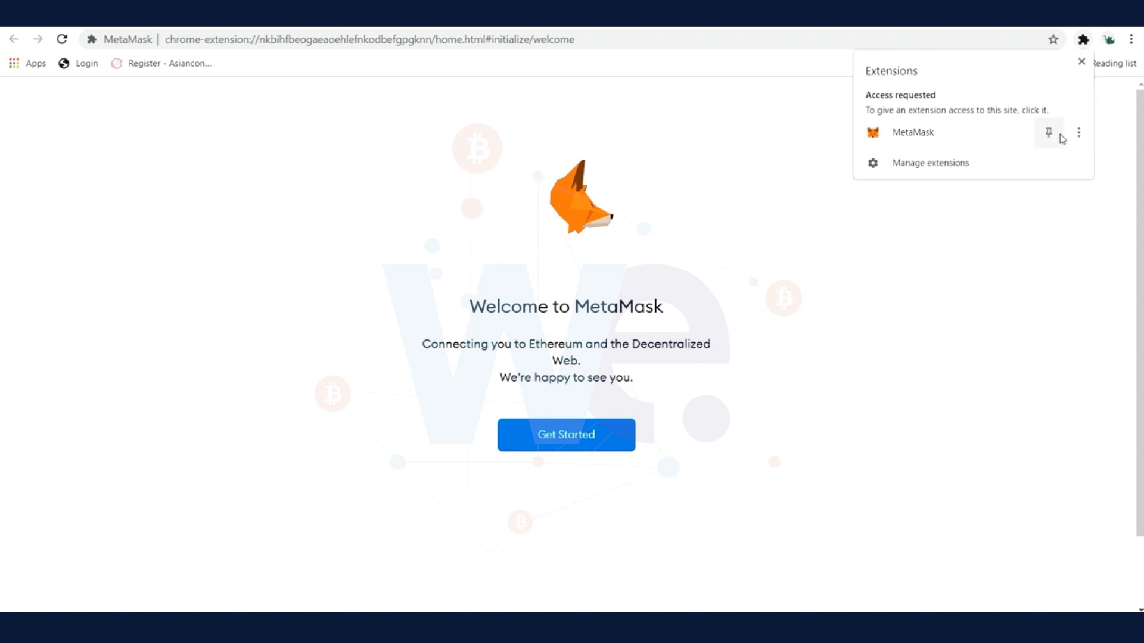
pyautogui.click(1049, 133)
pyautogui.click(1049, 133)
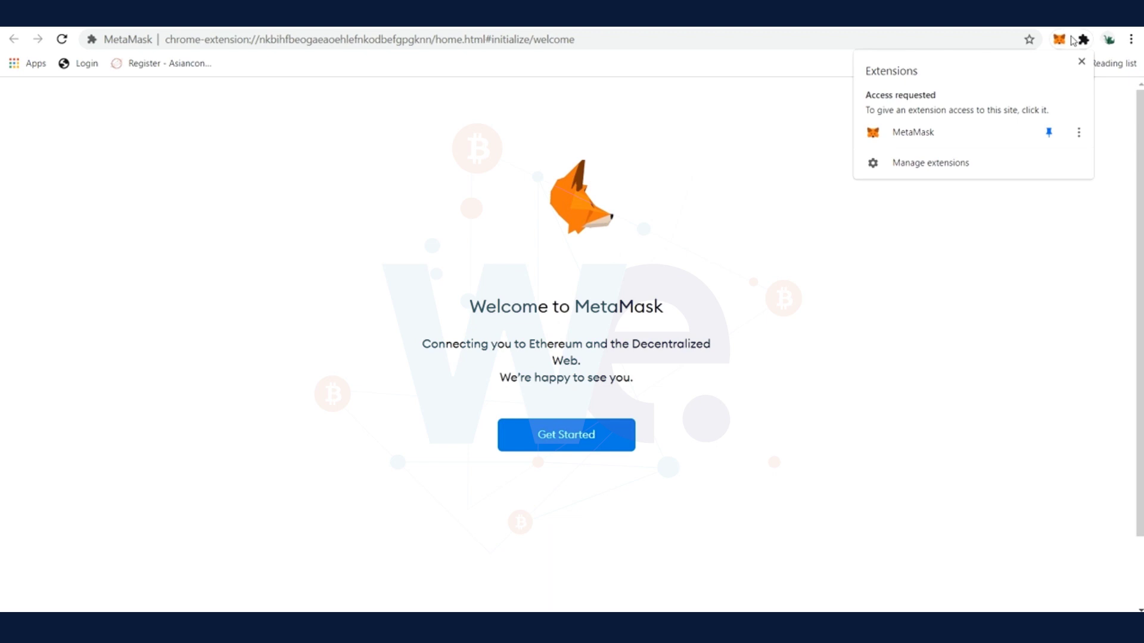
pyautogui.click(1082, 62)
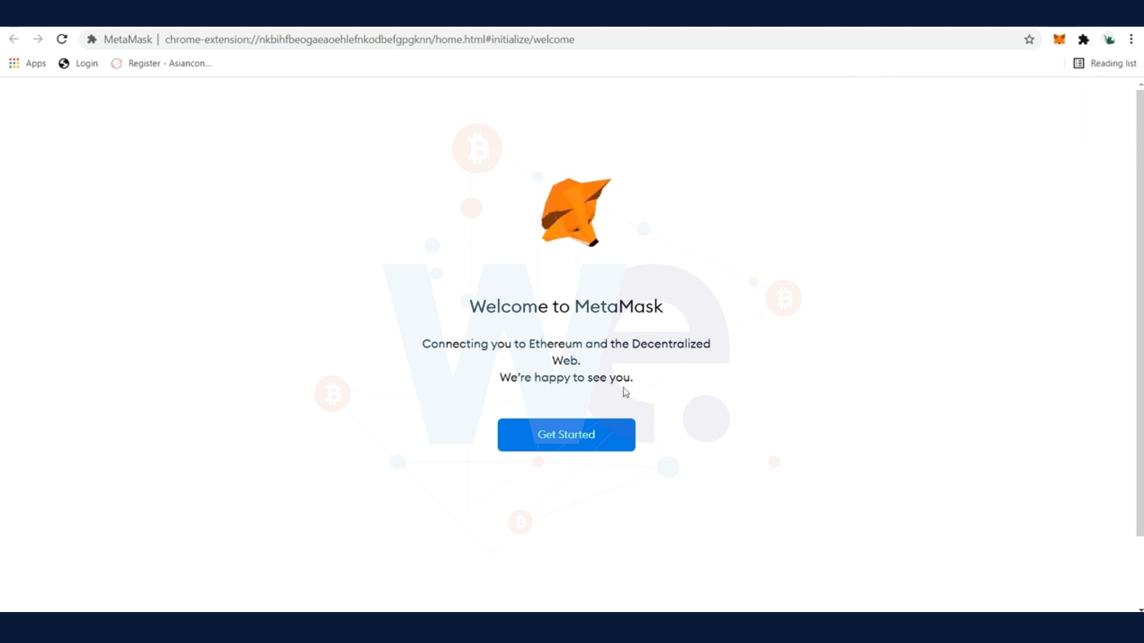
# - Start MetaMask setup and choose Create a Wallet rather than importing an existing one
pyautogui.click(559, 439)
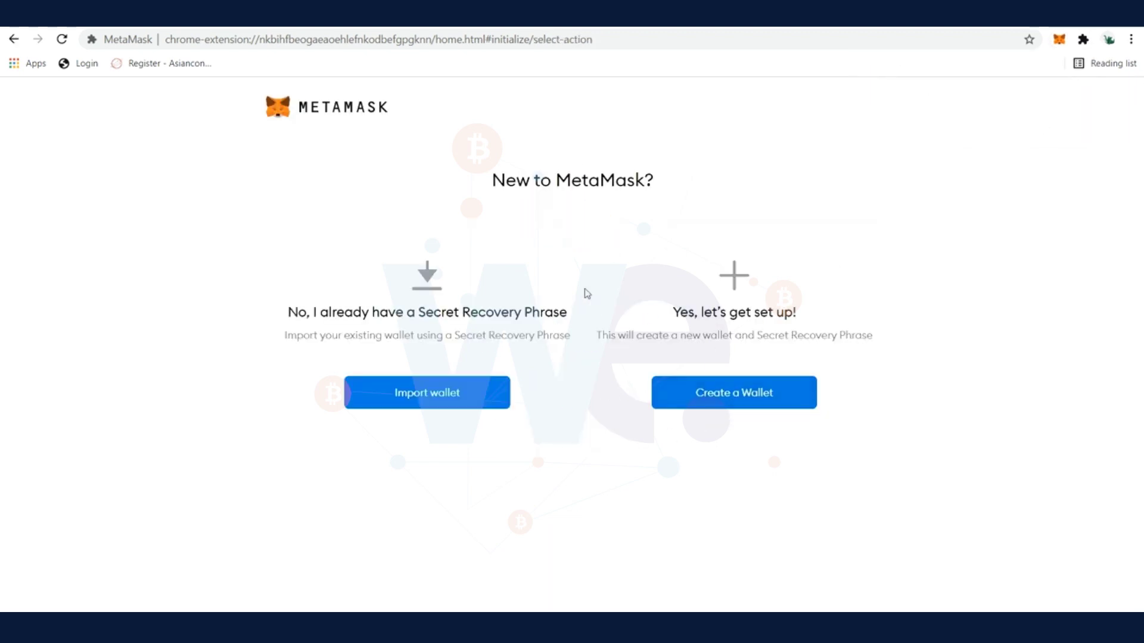
pyautogui.moveTo(288, 312); pyautogui.dragTo(567, 312)
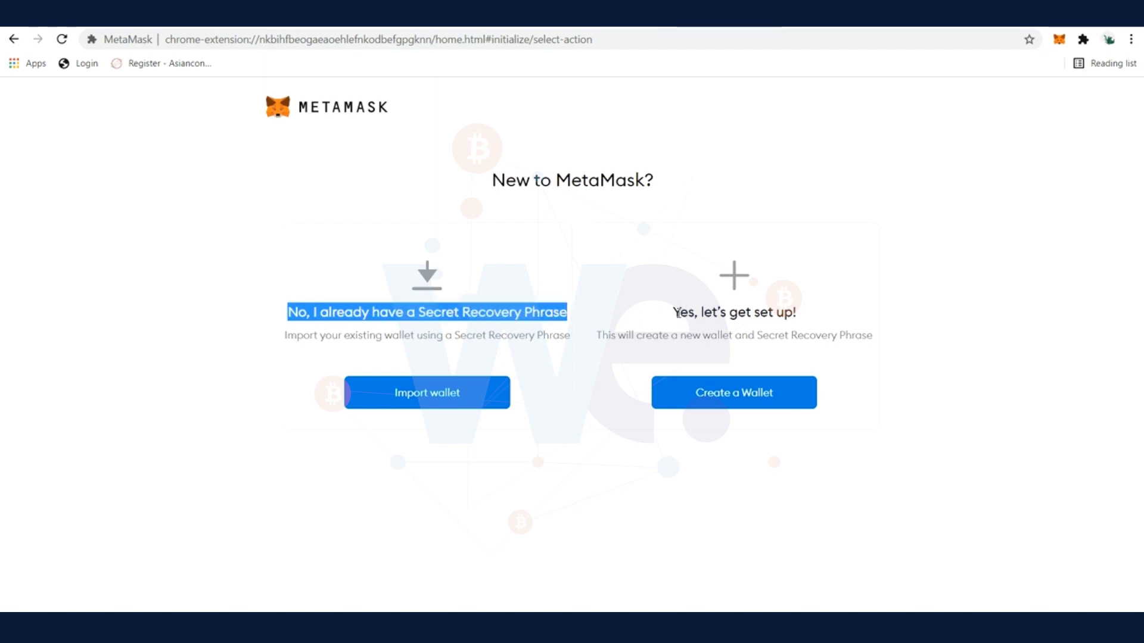
pyautogui.moveTo(679, 312); pyautogui.dragTo(805, 313)
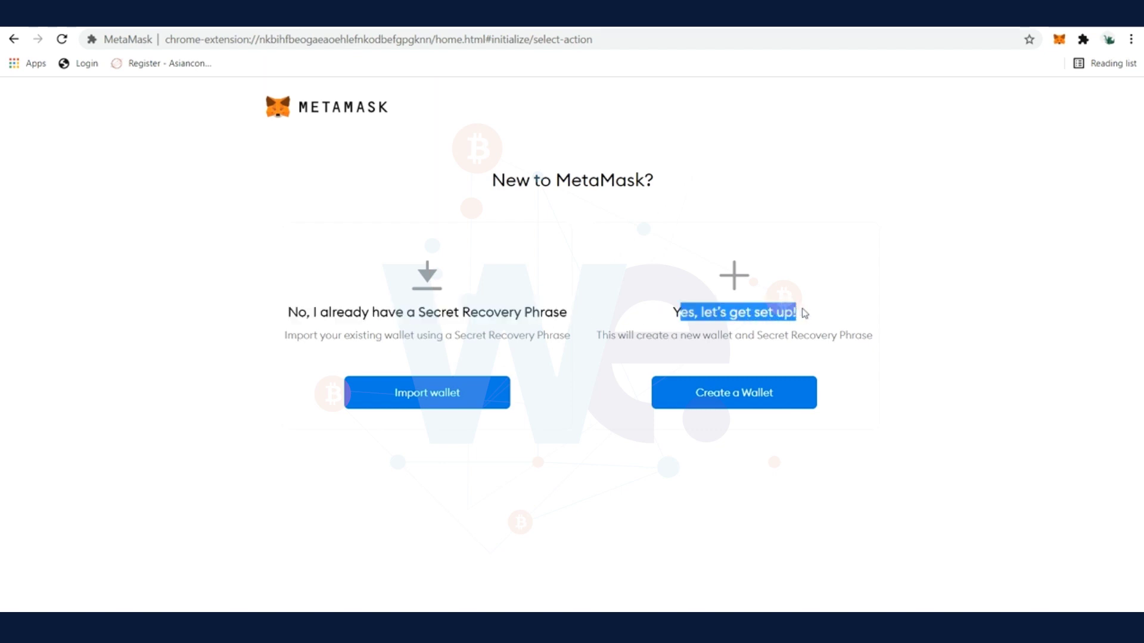
pyautogui.click(754, 404)
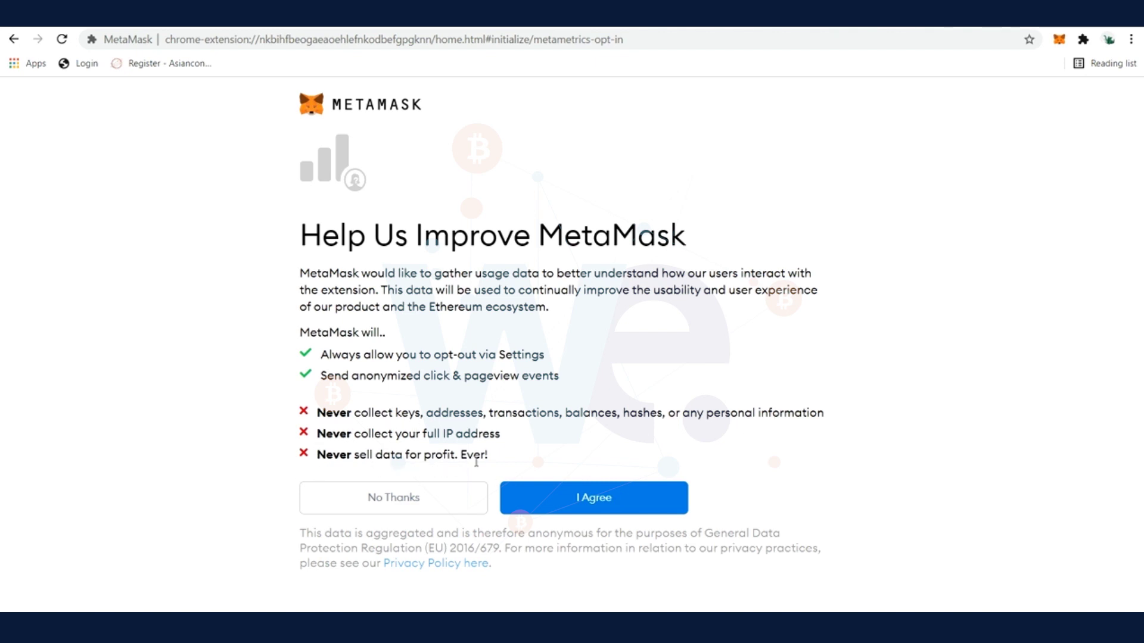
# - Accept usage-data sharing, enter and confirm the wallet password, agree to the Terms, and create the wallet
pyautogui.click(588, 499)
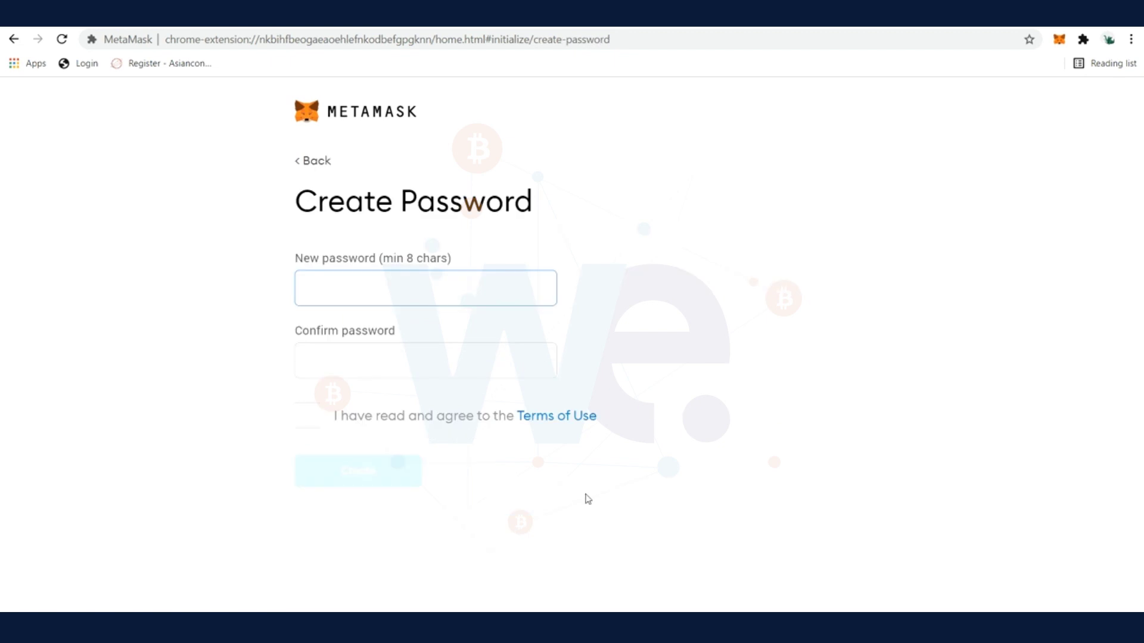
pyautogui.write('•••••')
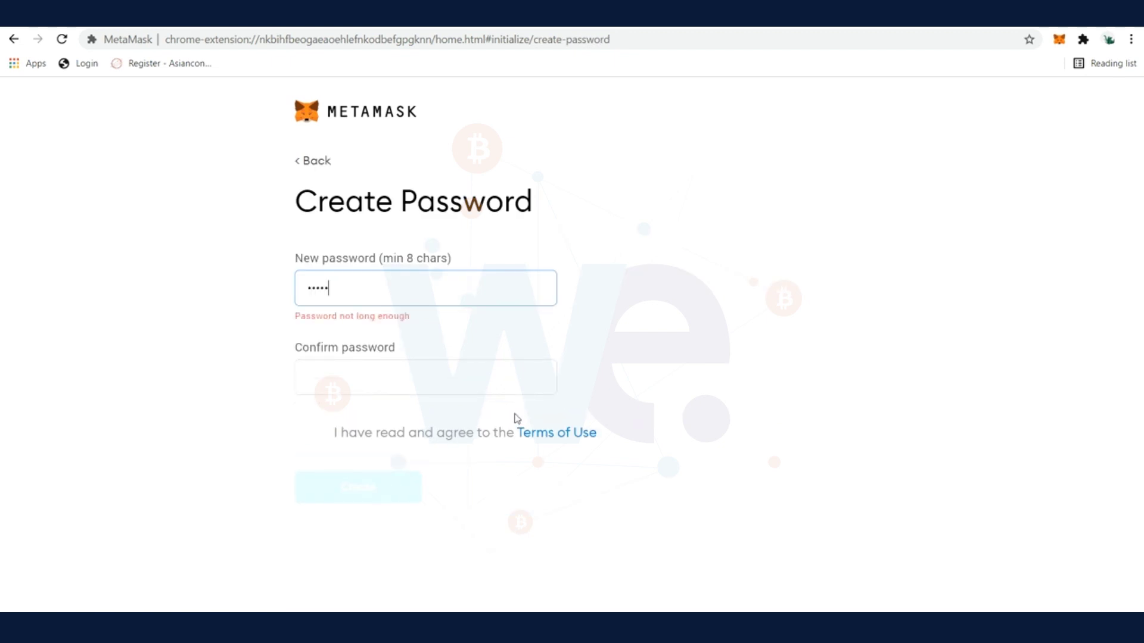
pyautogui.write('•••')
pyautogui.press('Tab')
pyautogui.write('••••')
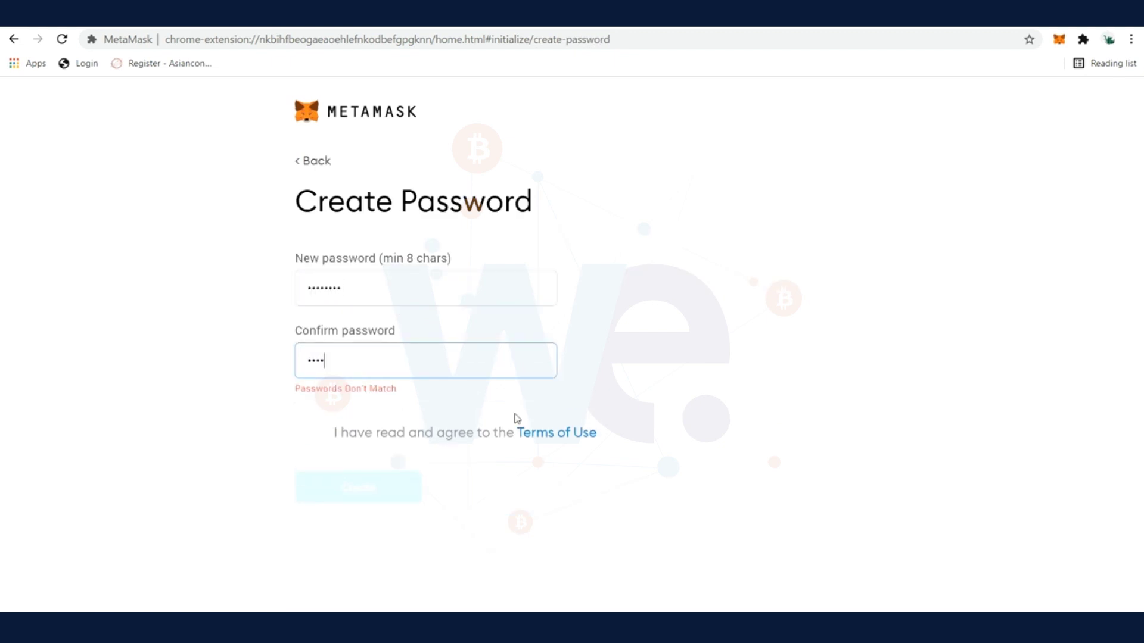
pyautogui.write('••••')
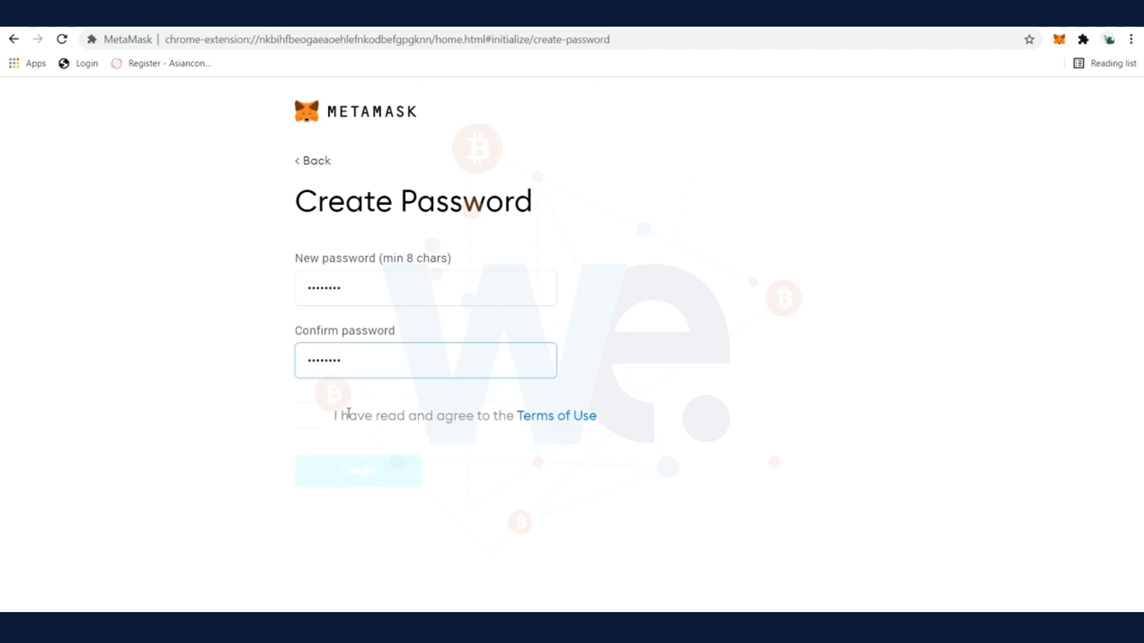
pyautogui.click(308, 416)
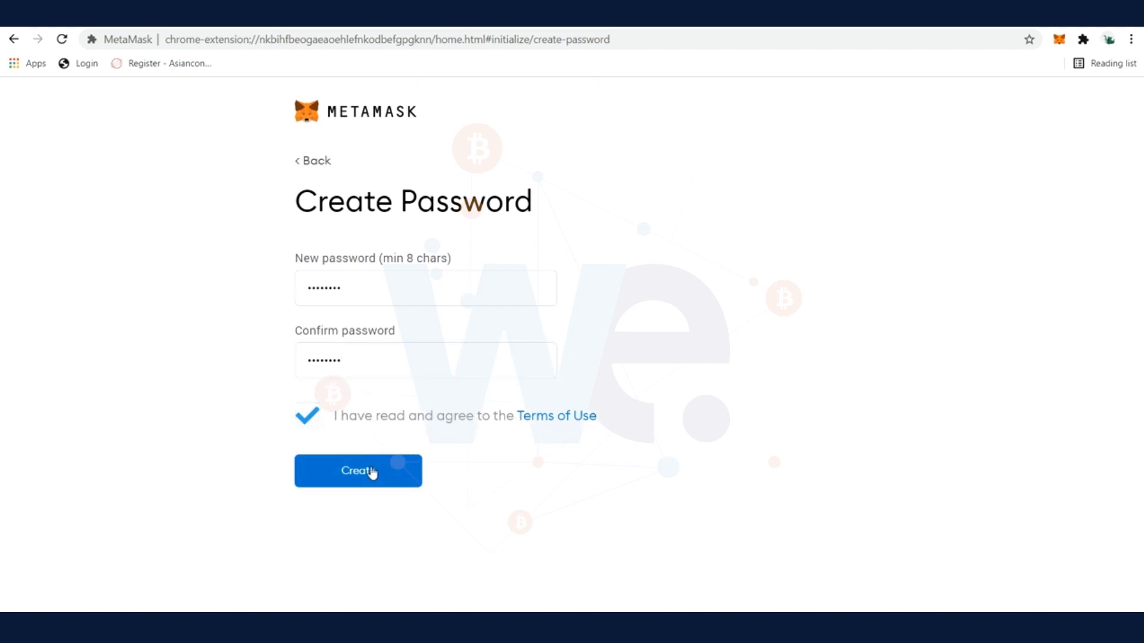
pyautogui.click(372, 473)
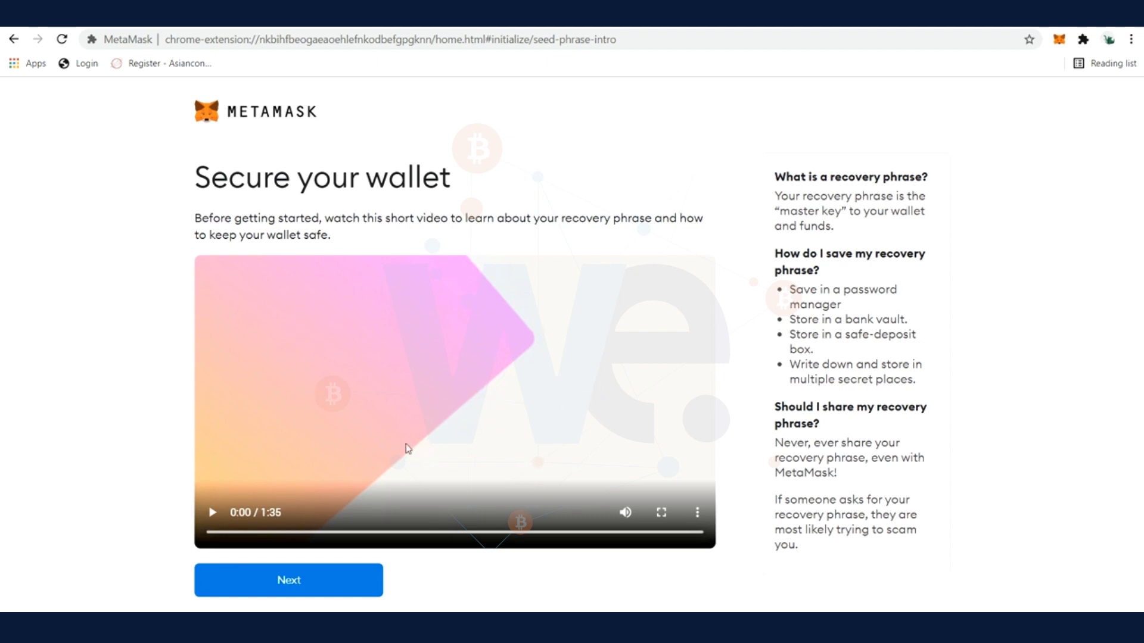
# - Skip past the recovery-phrase video, reveal the secret backup phrase words, and continue to confirmation
pyautogui.click(211, 513)
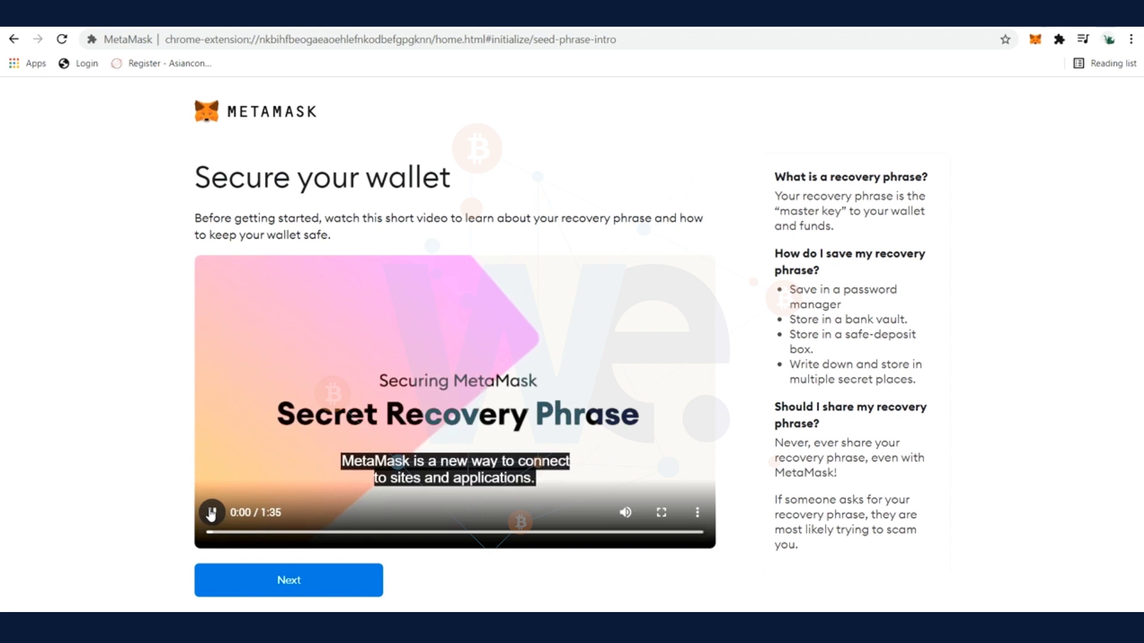
pyautogui.click(216, 514)
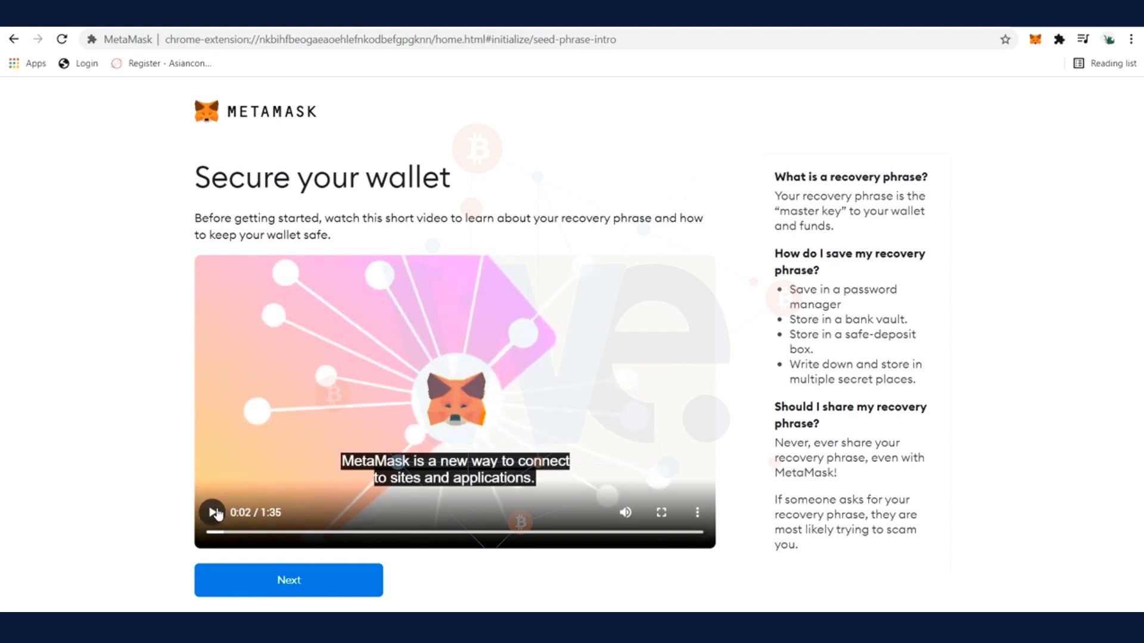
pyautogui.click(262, 576)
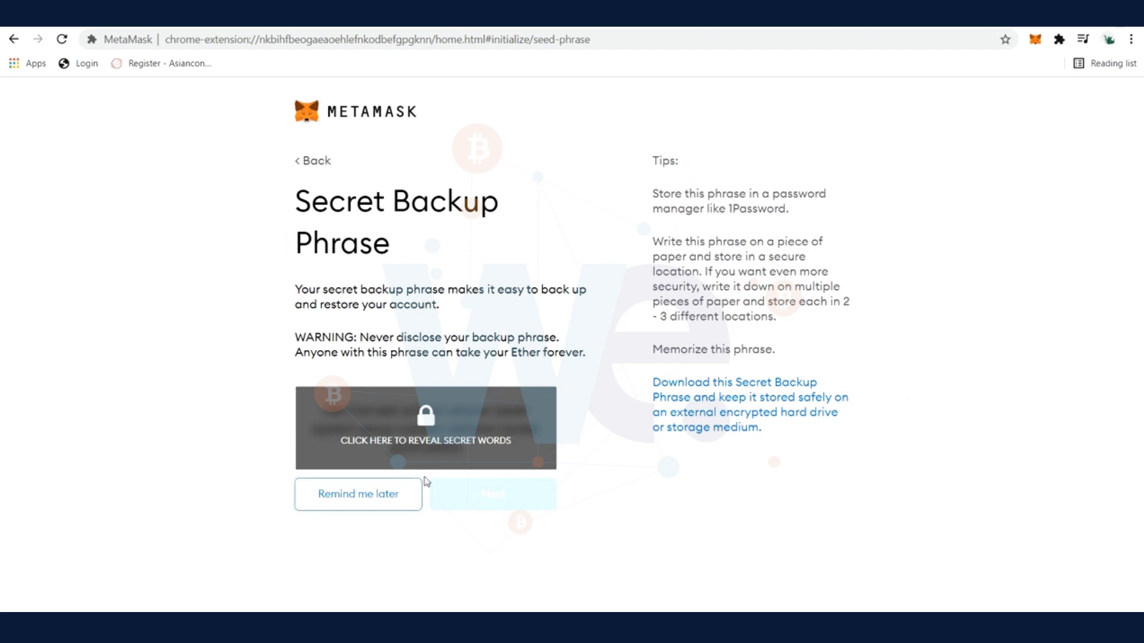
pyautogui.click(454, 423)
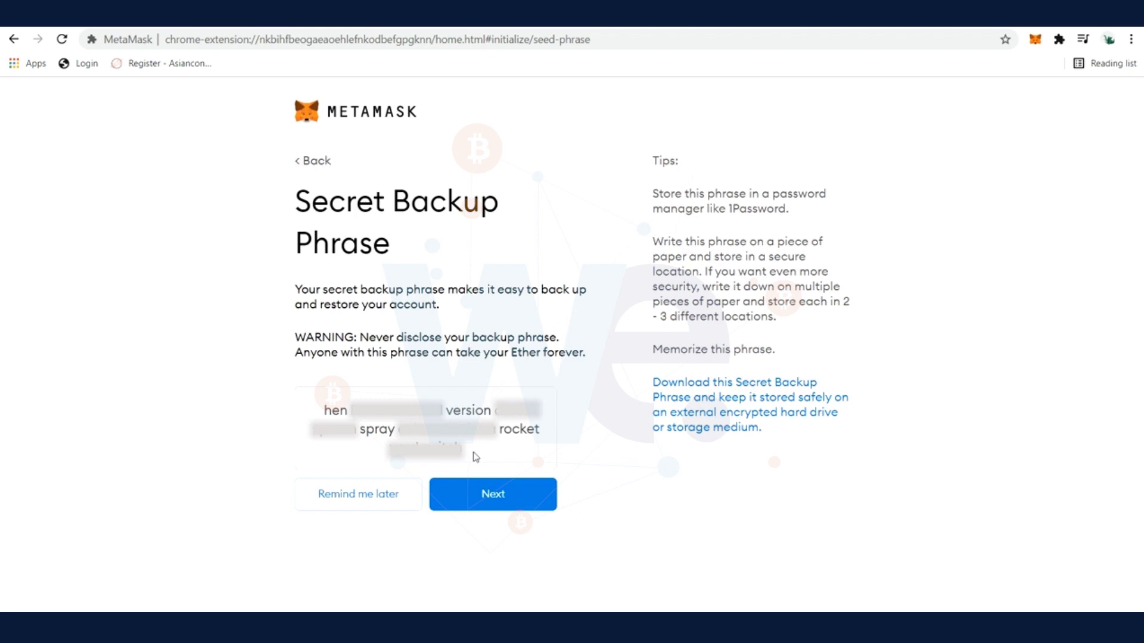
pyautogui.click(491, 506)
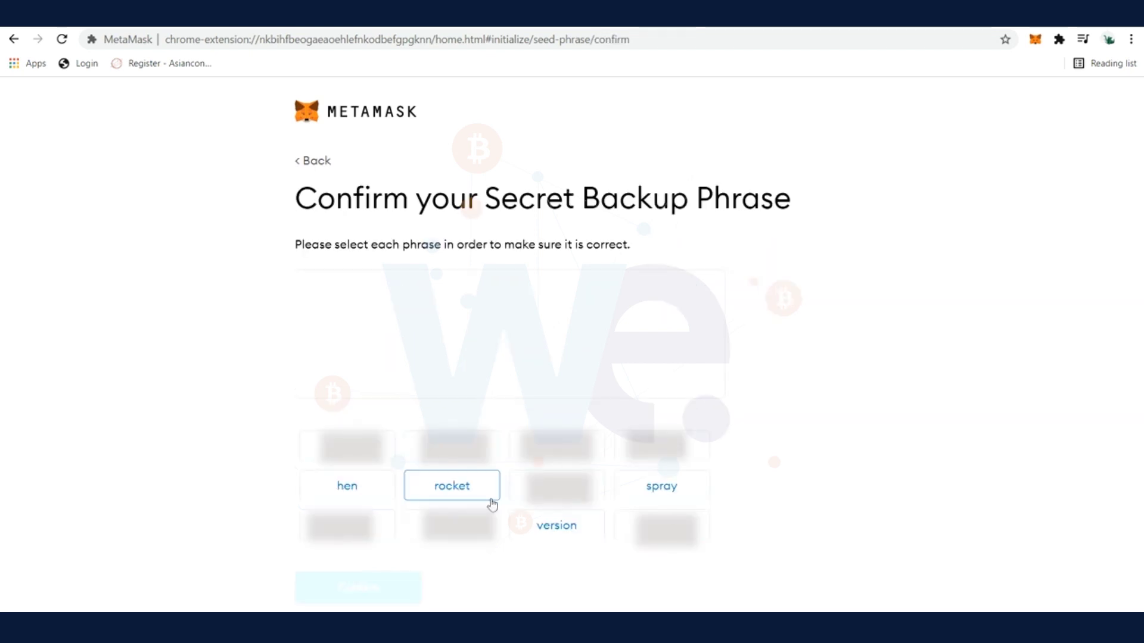
# - Select all twelve backup phrase words in their original order
pyautogui.click(358, 489)
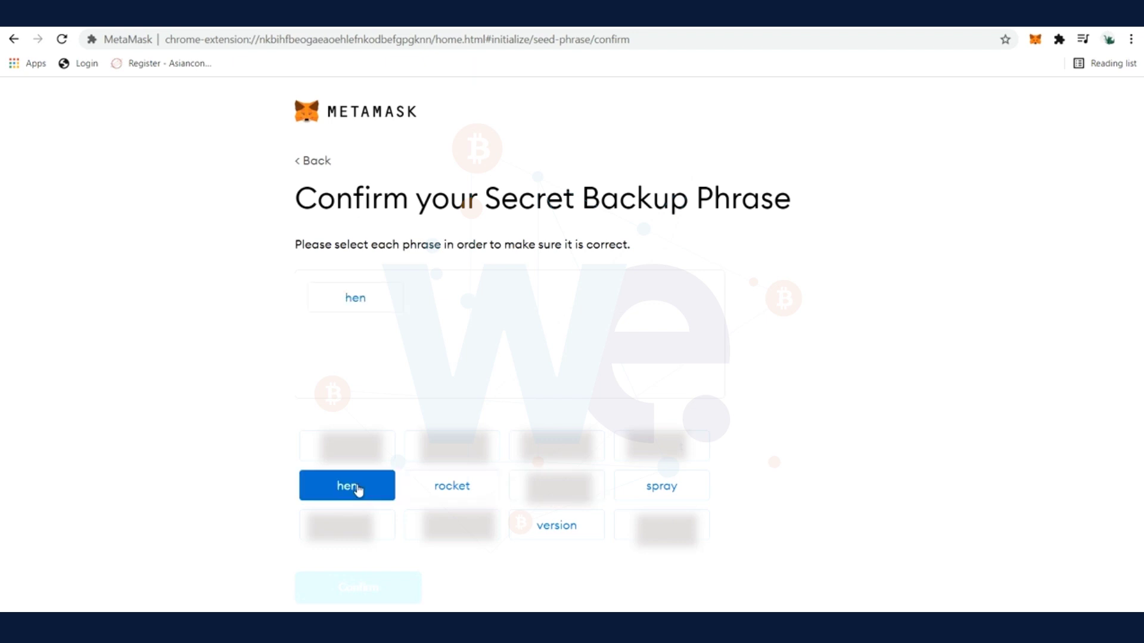
pyautogui.click(657, 459)
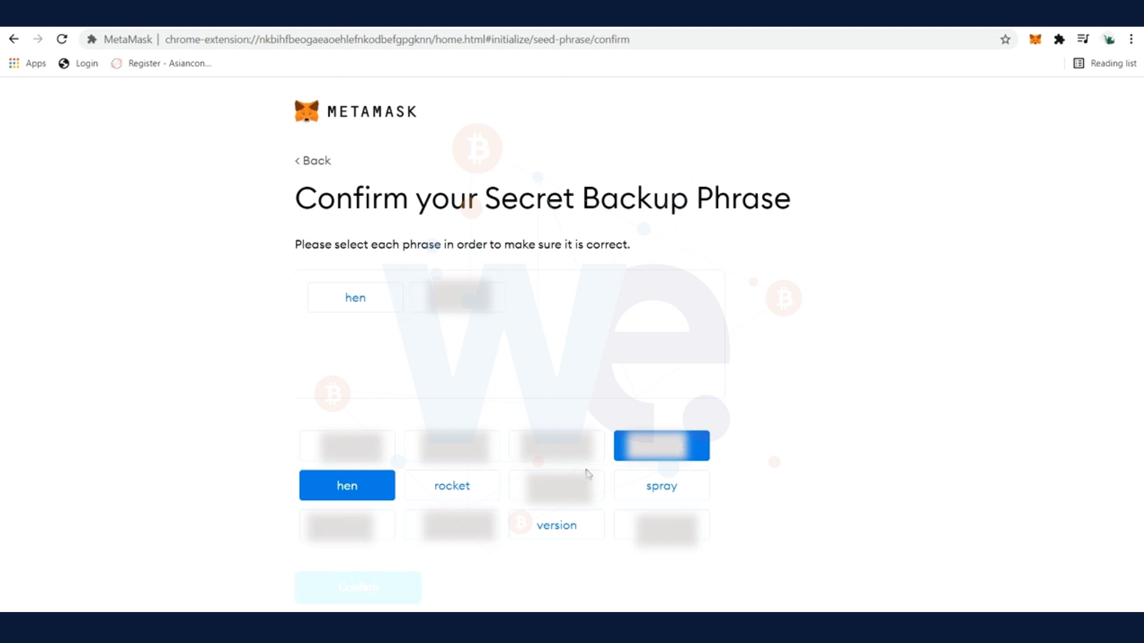
pyautogui.click(528, 491)
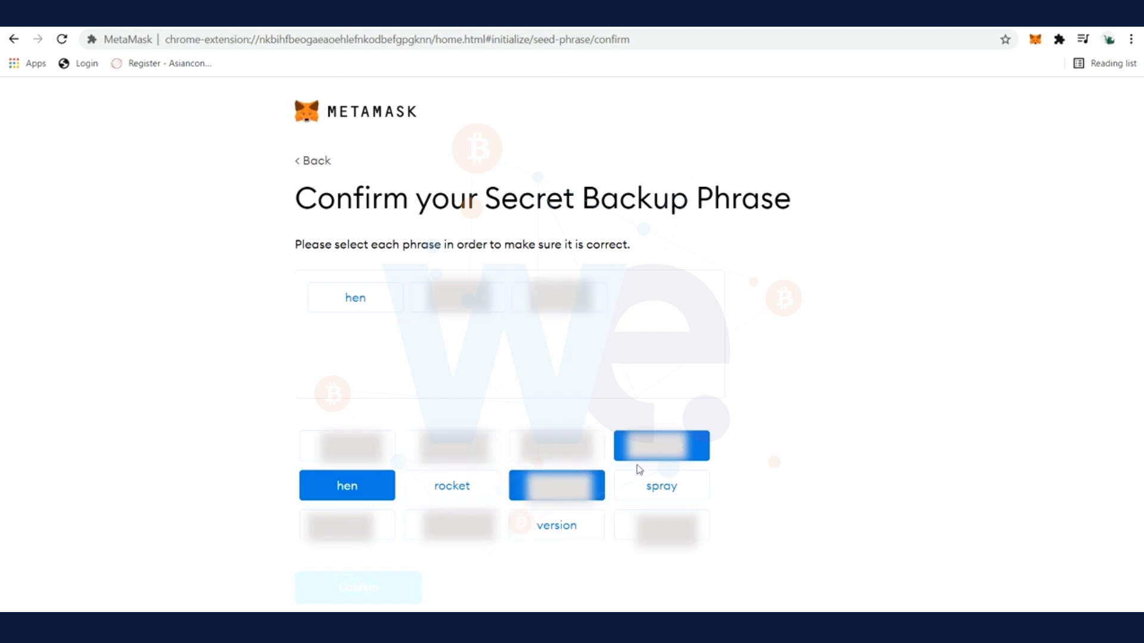
pyautogui.click(558, 528)
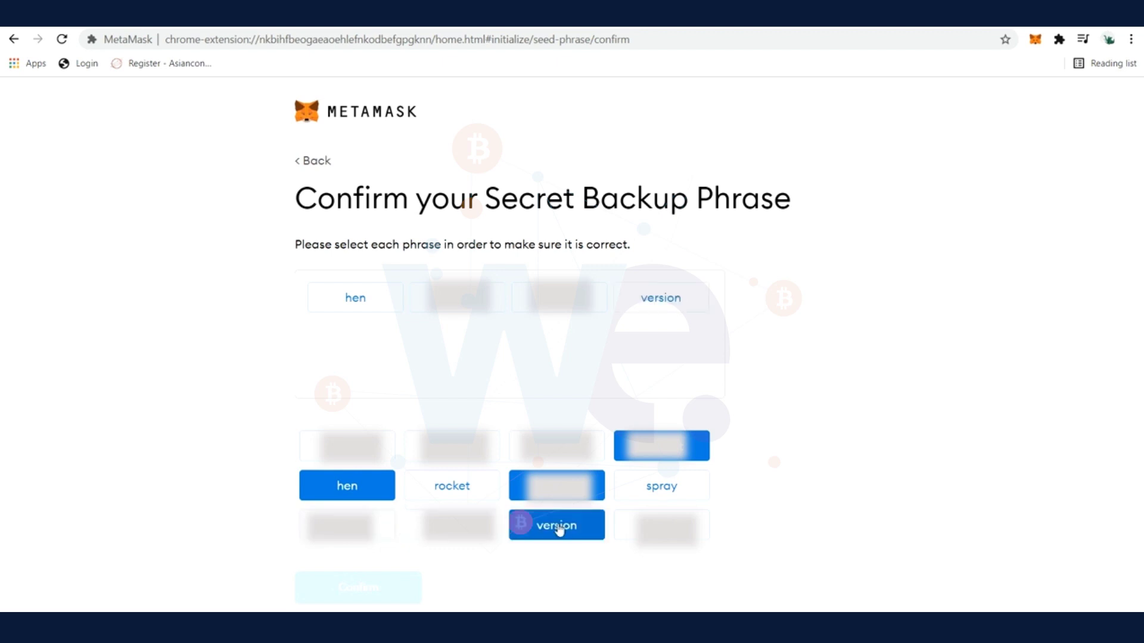
pyautogui.click(363, 458)
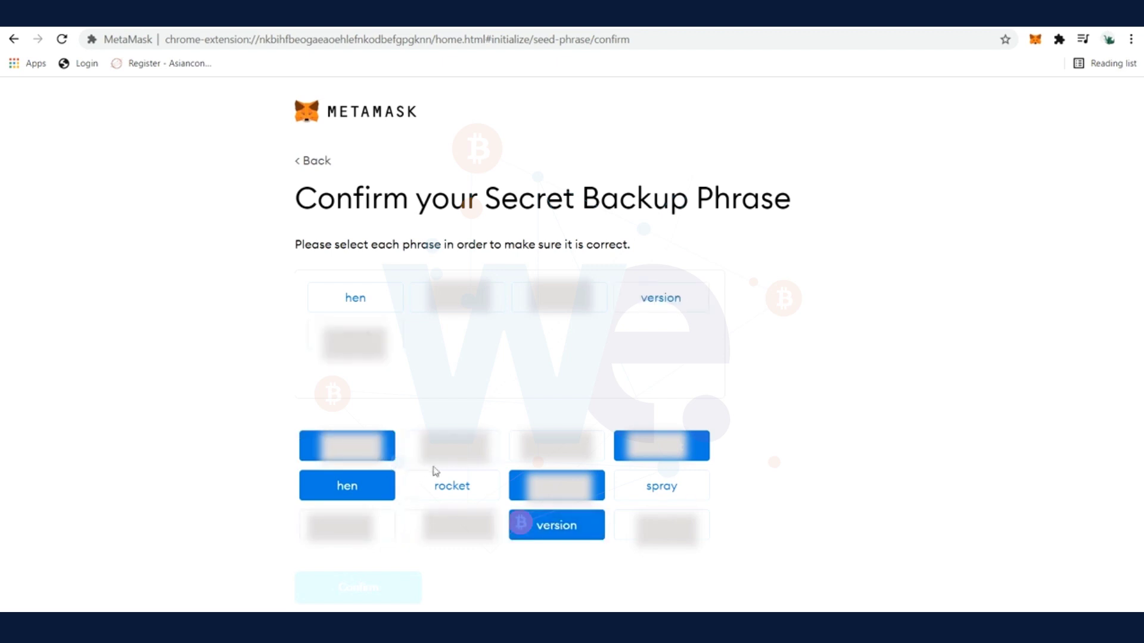
pyautogui.click(462, 530)
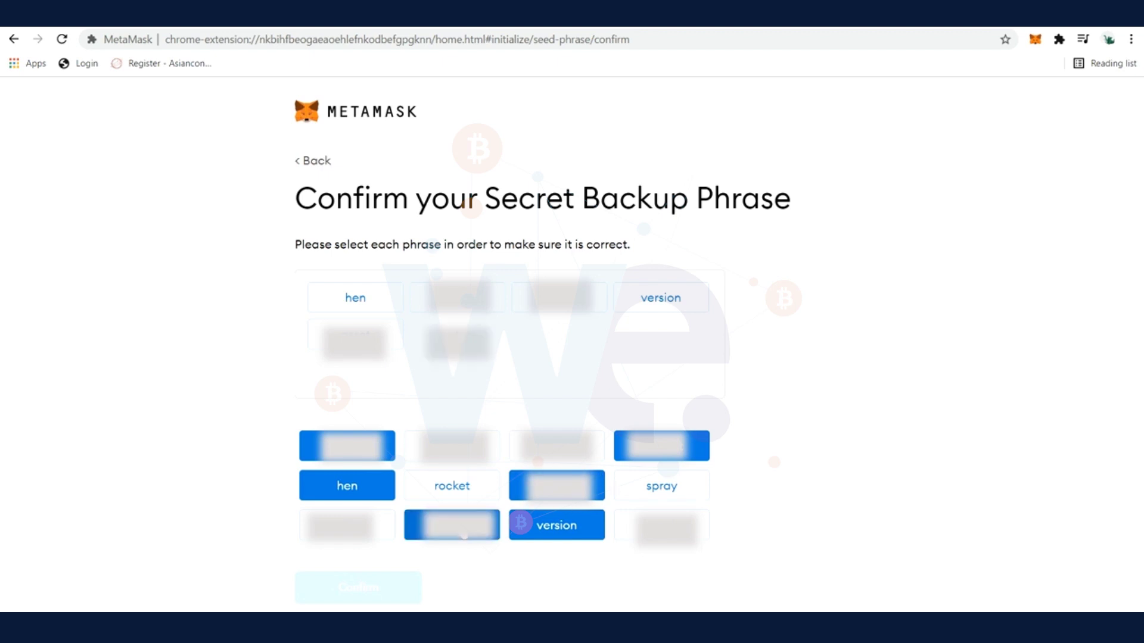
pyautogui.click(656, 490)
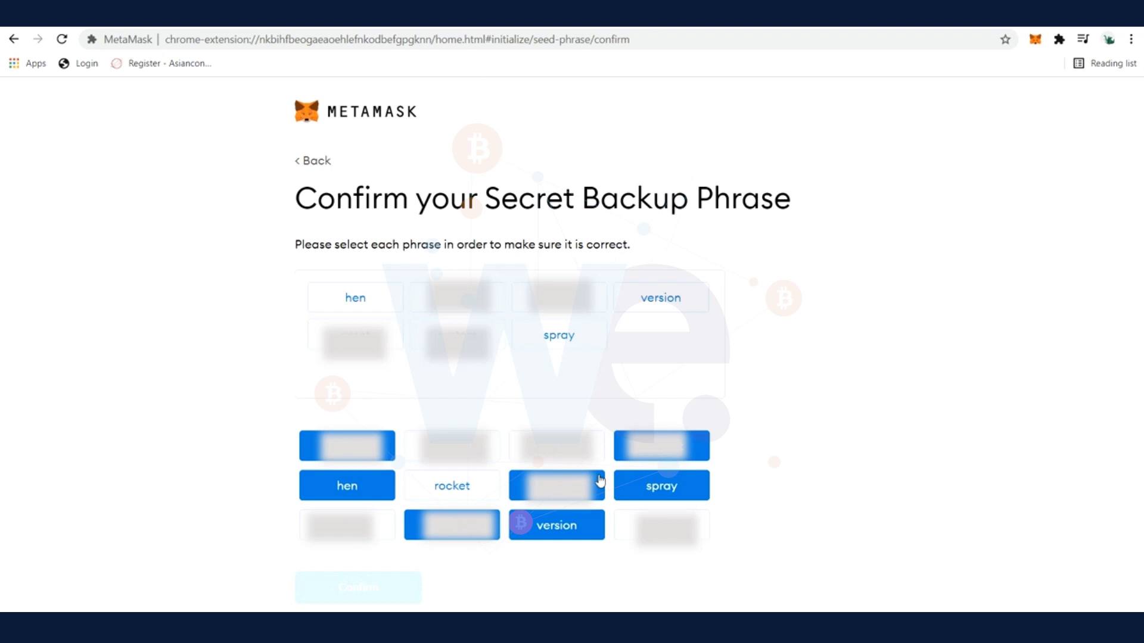
pyautogui.click(571, 459)
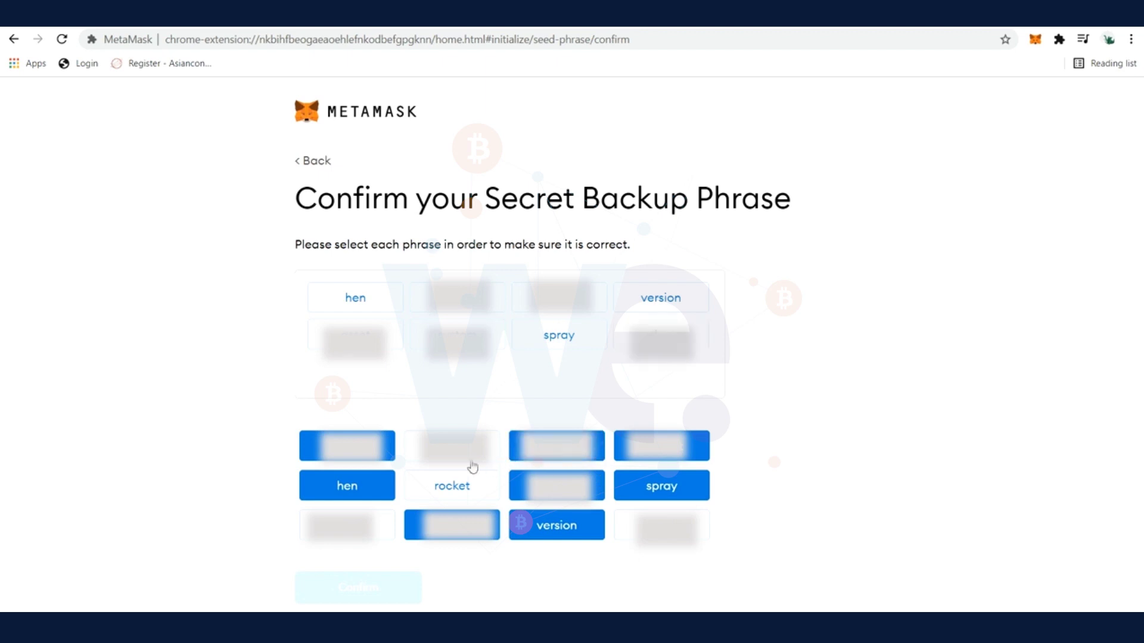
pyautogui.click(441, 457)
pyautogui.click(441, 491)
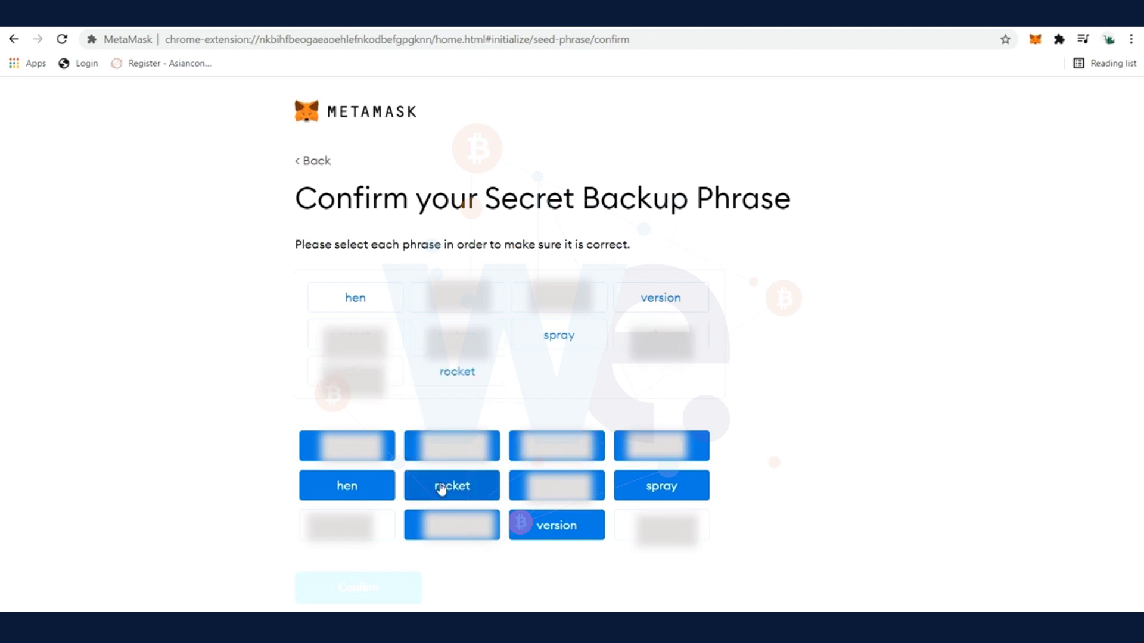
pyautogui.click(628, 530)
pyautogui.click(349, 527)
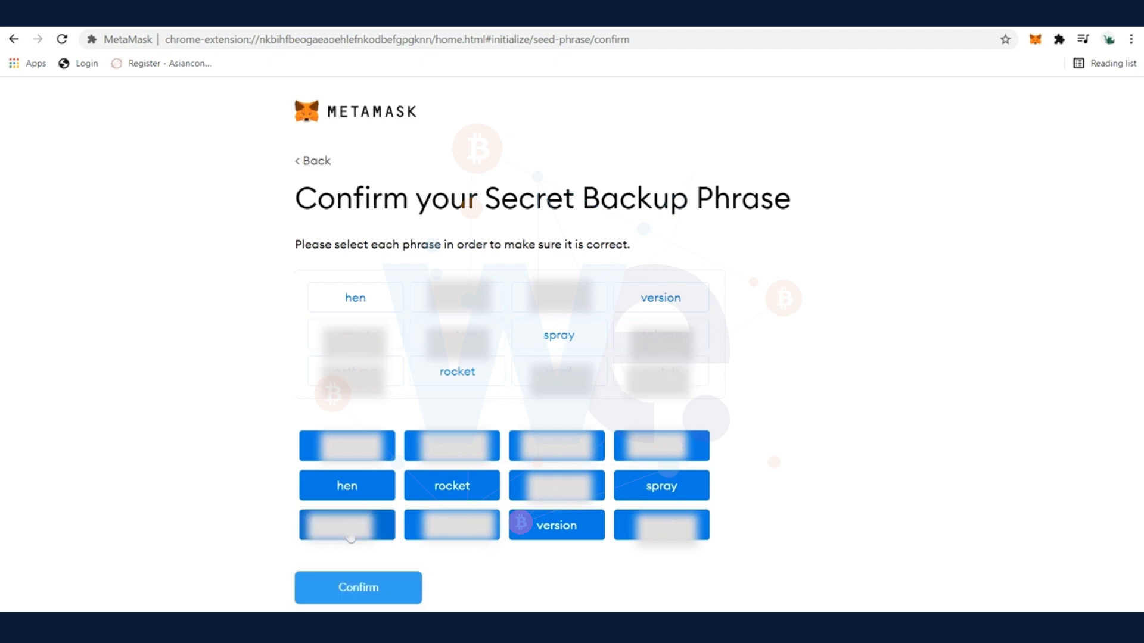
# - Confirm the backup phrase and finish setup to reach Account 1's wallet home
pyautogui.click(370, 596)
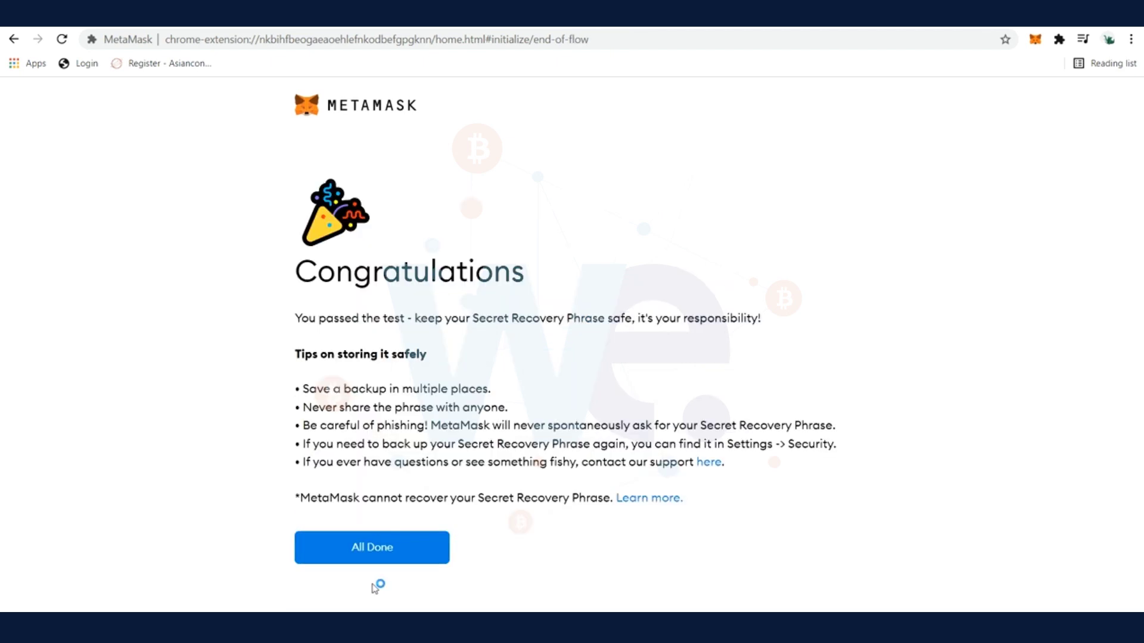
pyautogui.click(389, 551)
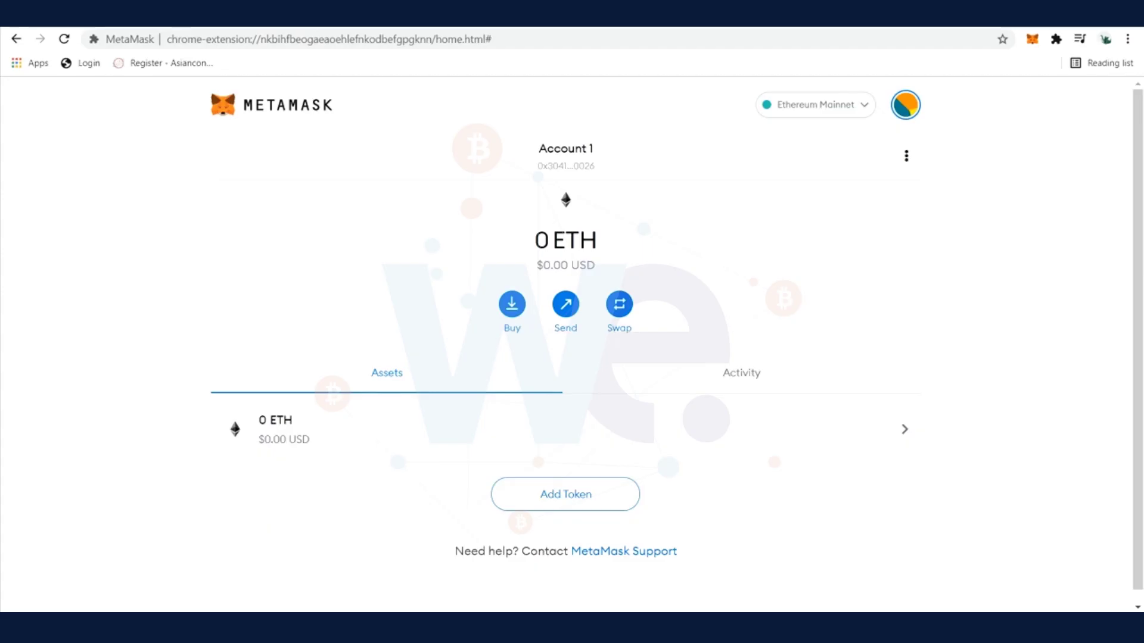
# - Open MetaMask's Custom RPC form, then select the Smart Chain mainnet RPC URL in Binance Academy's guide
pyautogui.click(838, 110)
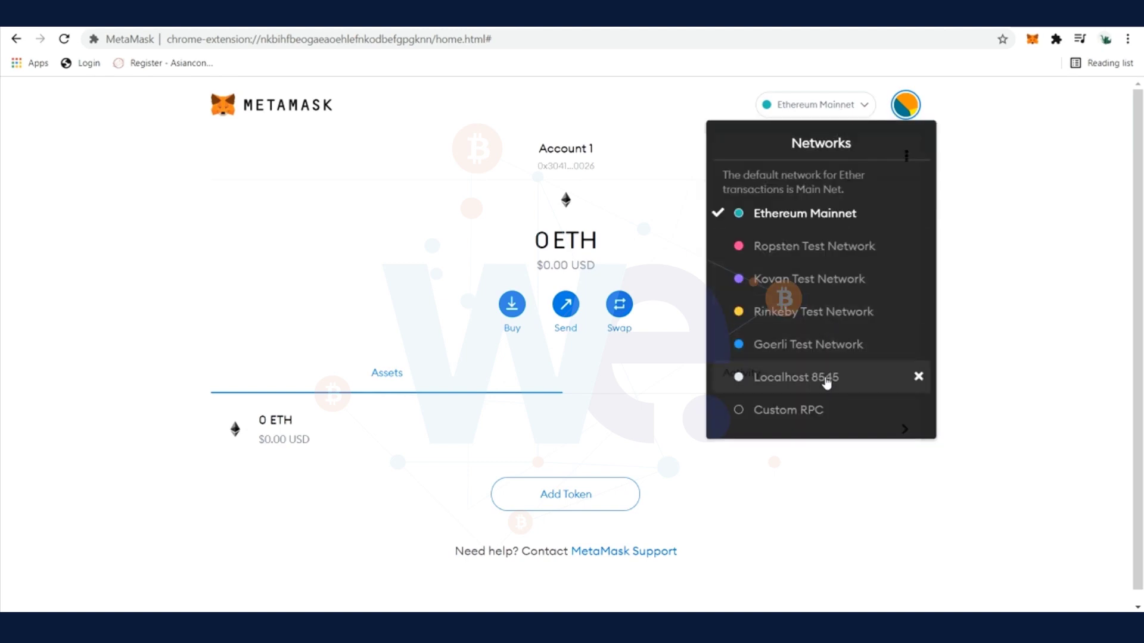
pyautogui.click(774, 415)
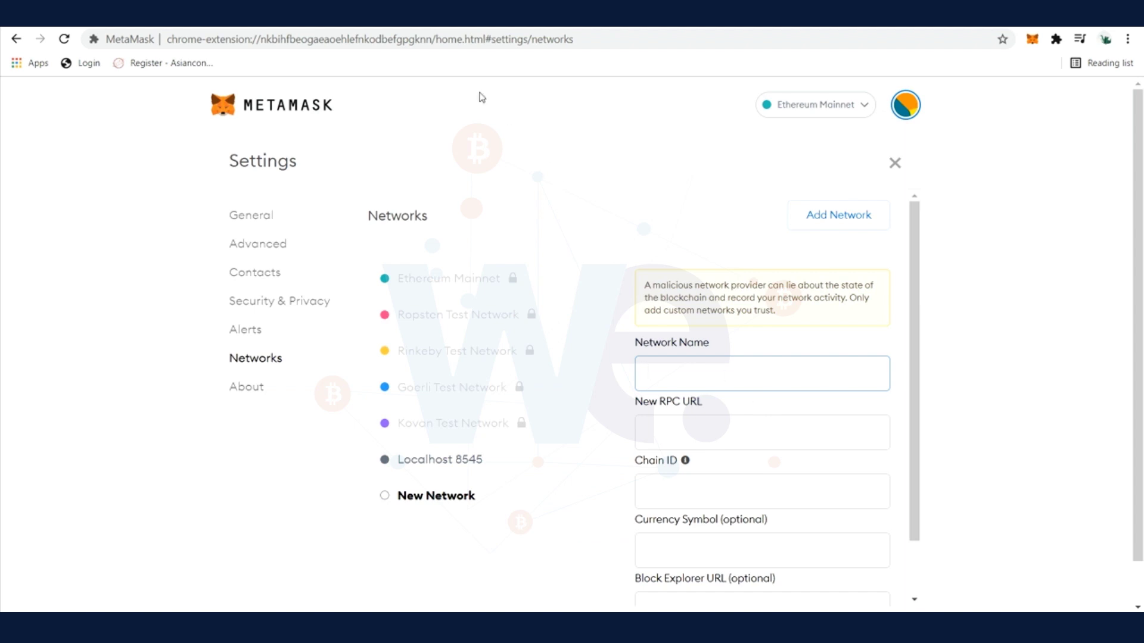
pyautogui.hotkey('ctrl', 'Tab')
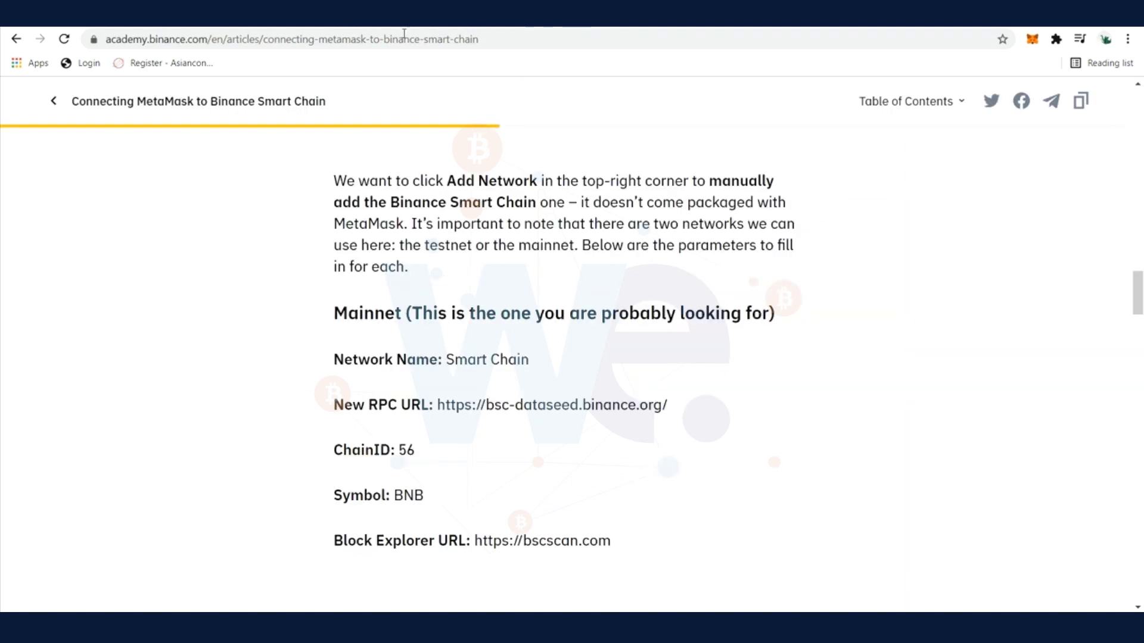
pyautogui.click(186, 39)
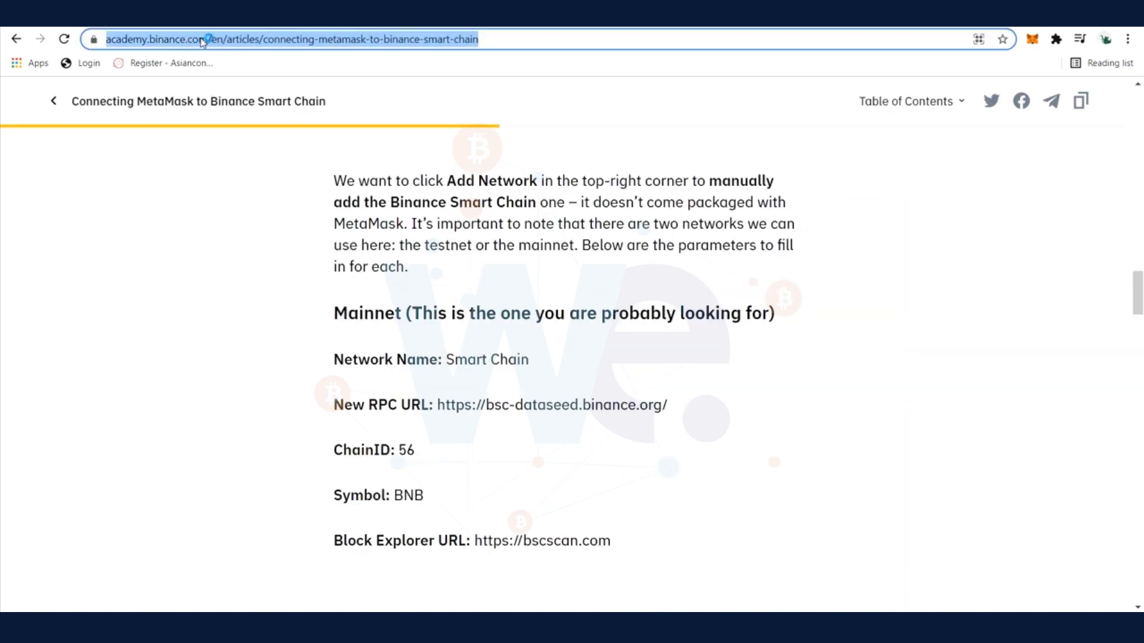
pyautogui.click(222, 38)
pyautogui.moveTo(246, 39); pyautogui.dragTo(143, 39)
pyautogui.scroll(-2, 635, 320)
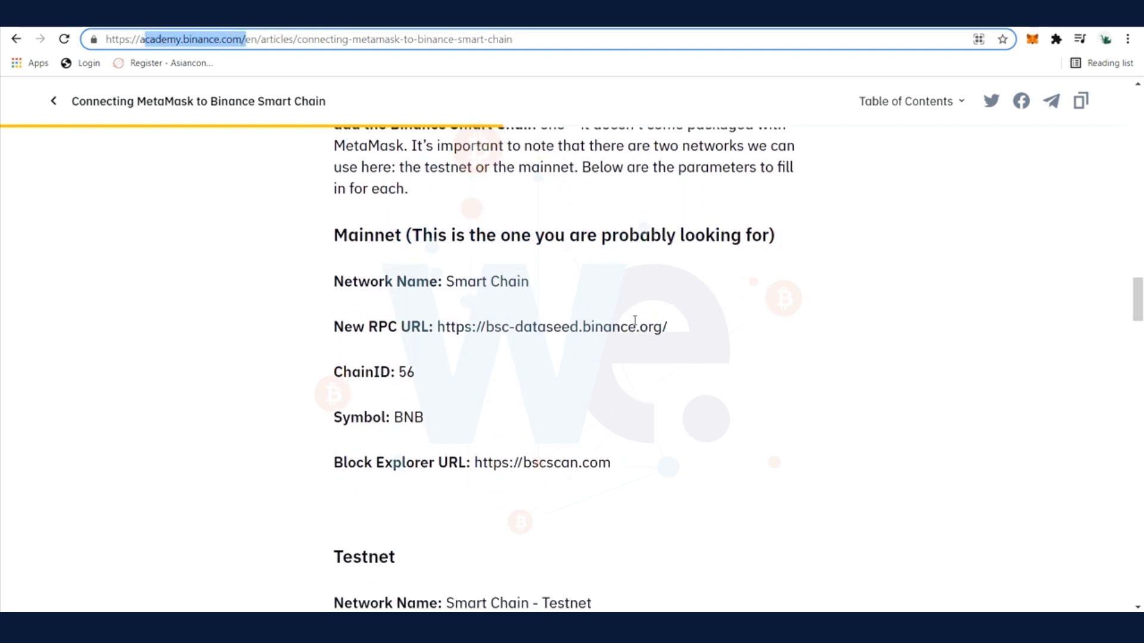
pyautogui.scroll(1, 635, 320)
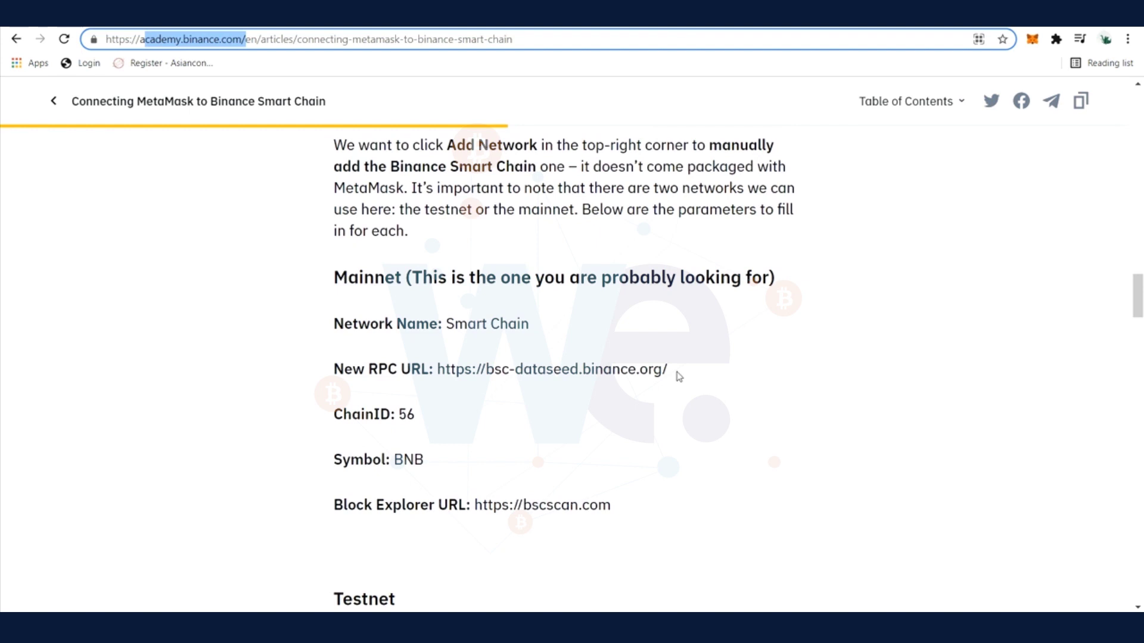
pyautogui.moveTo(669, 370); pyautogui.dragTo(438, 370)
pyautogui.hotkey('ctrl', 'c')
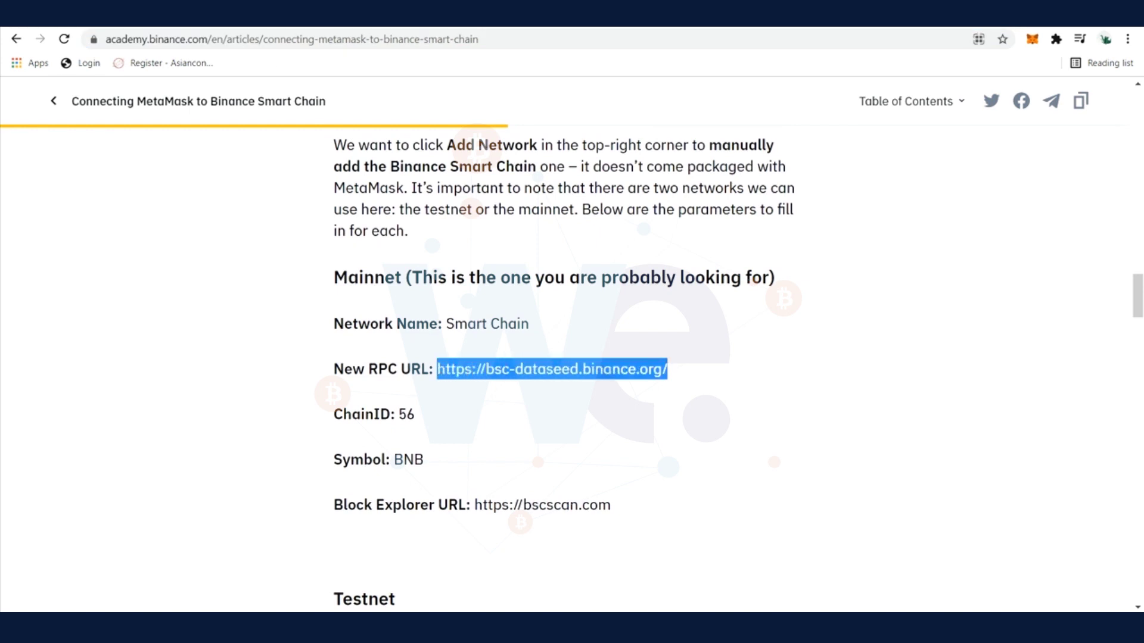
# - Enter 'Binance' as the network name and paste the RPC URL into the new network form
pyautogui.click(282, 31)
pyautogui.write('Binance Smart Chain')
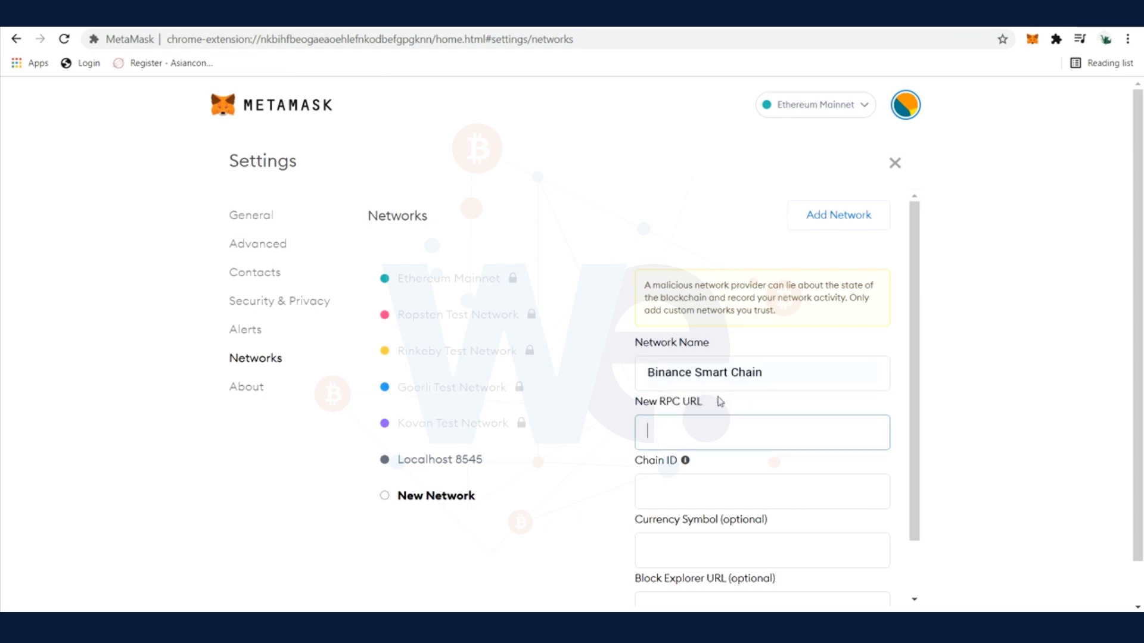
pyautogui.hotkey('ctrl', 'v')
pyautogui.click(723, 491)
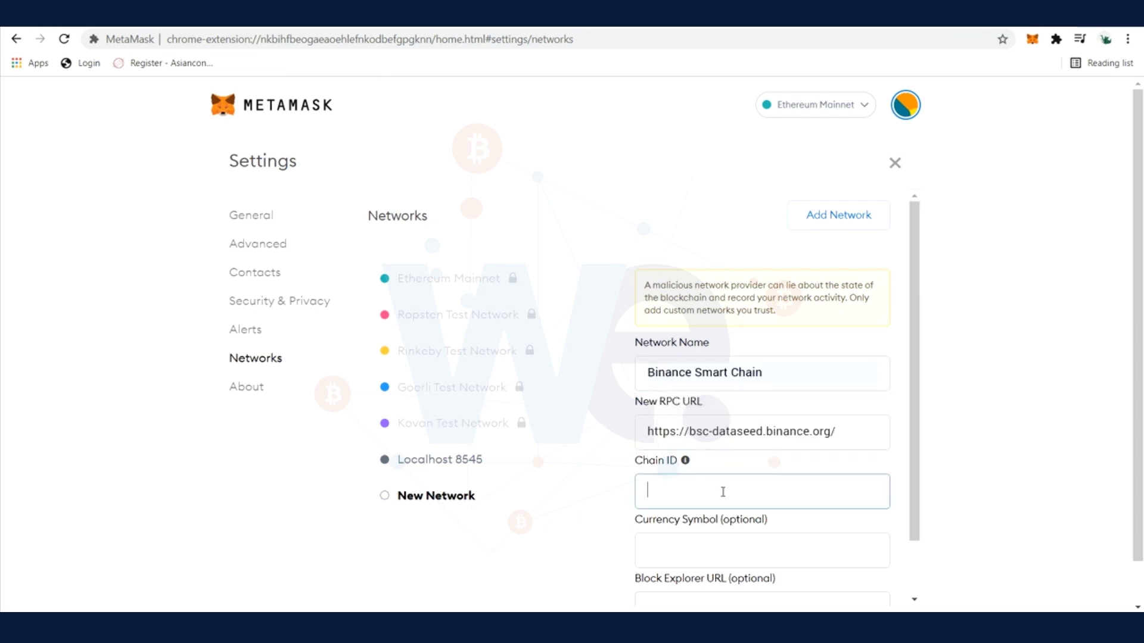
# - Copy Chain ID 56 from the Binance Academy guide into the form and set currency symbol BNB
pyautogui.hotkey('ctrl', 'Tab')
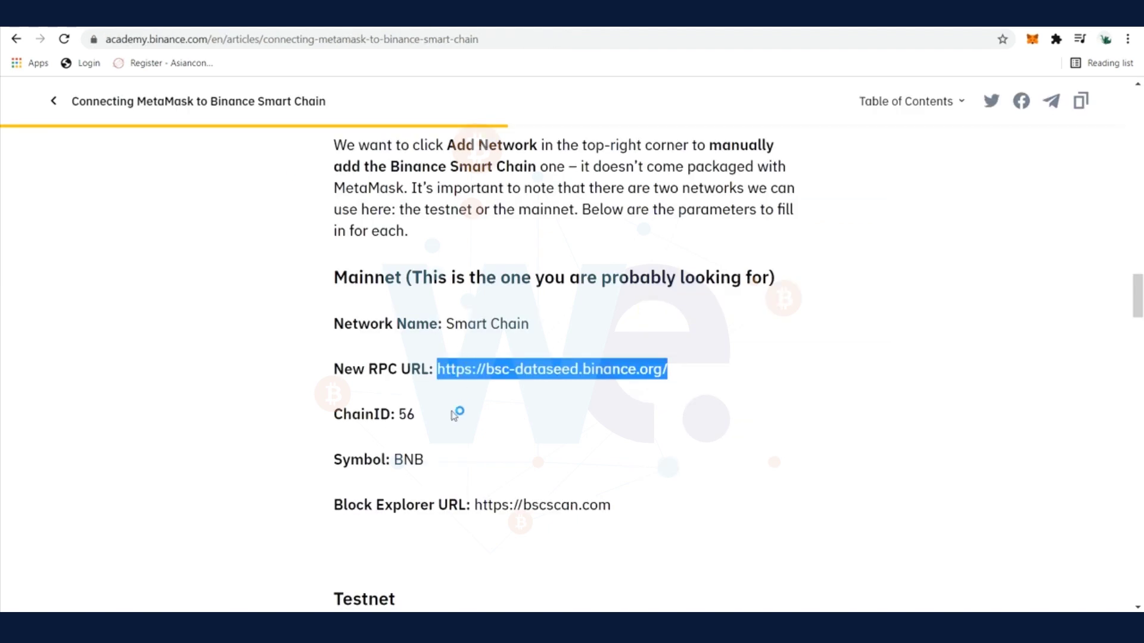
pyautogui.moveTo(417, 414); pyautogui.dragTo(398, 414)
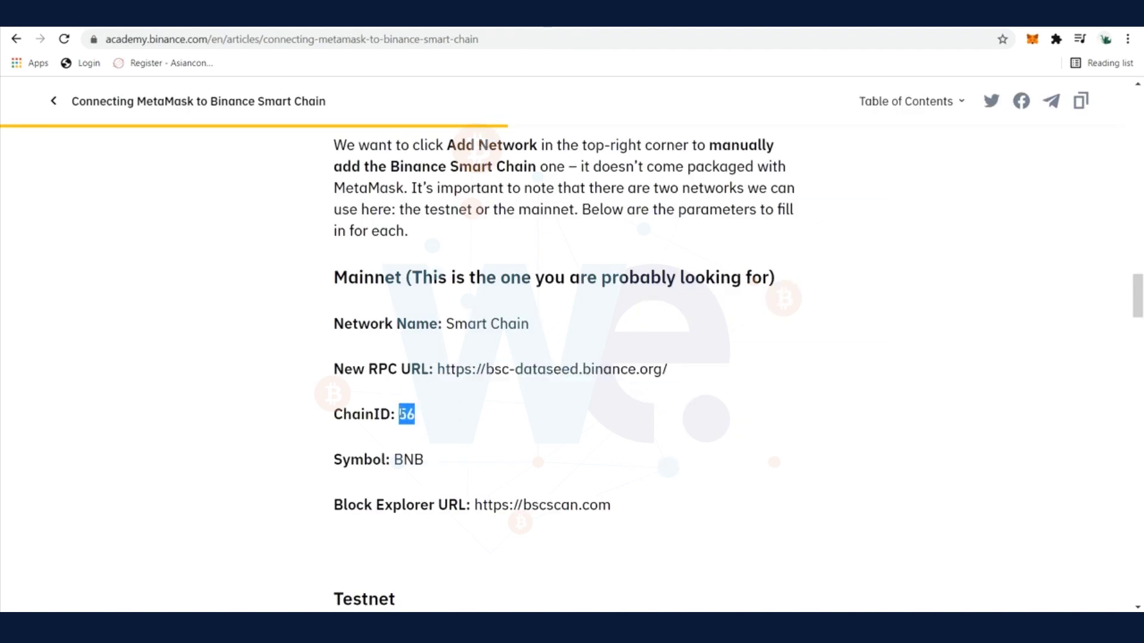
pyautogui.hotkey('ctrl', 'Tab')
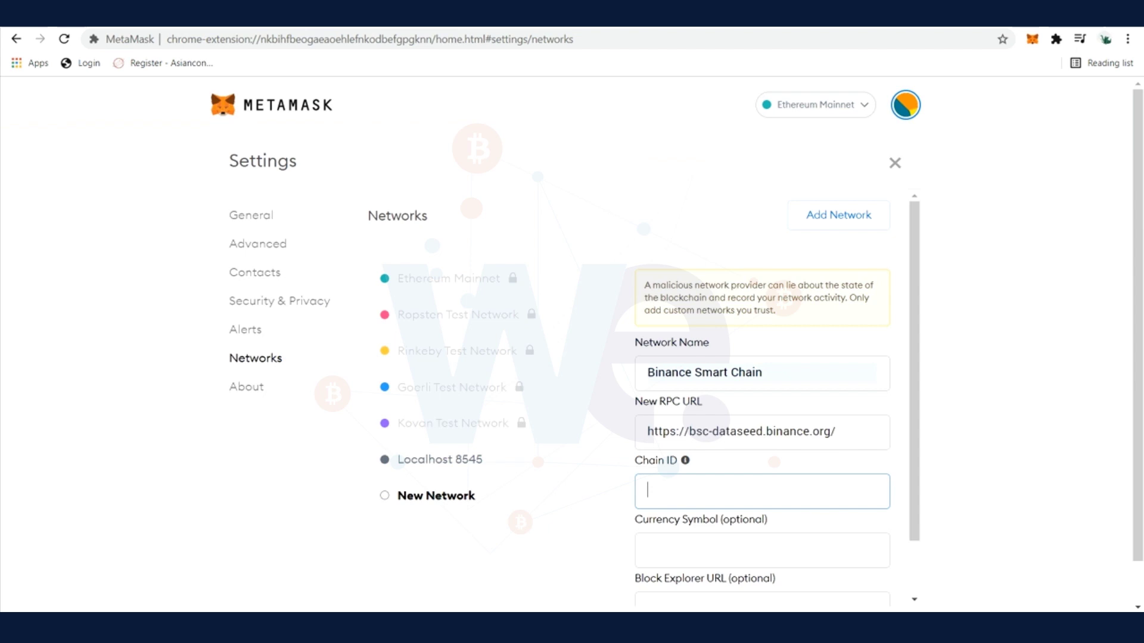
pyautogui.press('Tab')
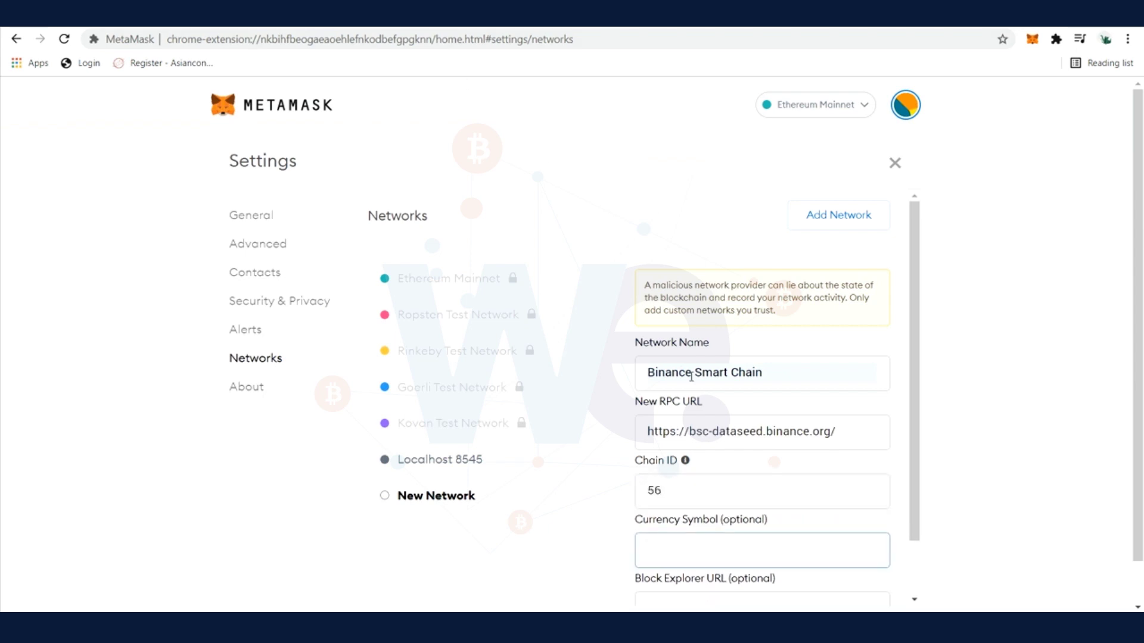
pyautogui.write('BNB')
pyautogui.press('Tab')
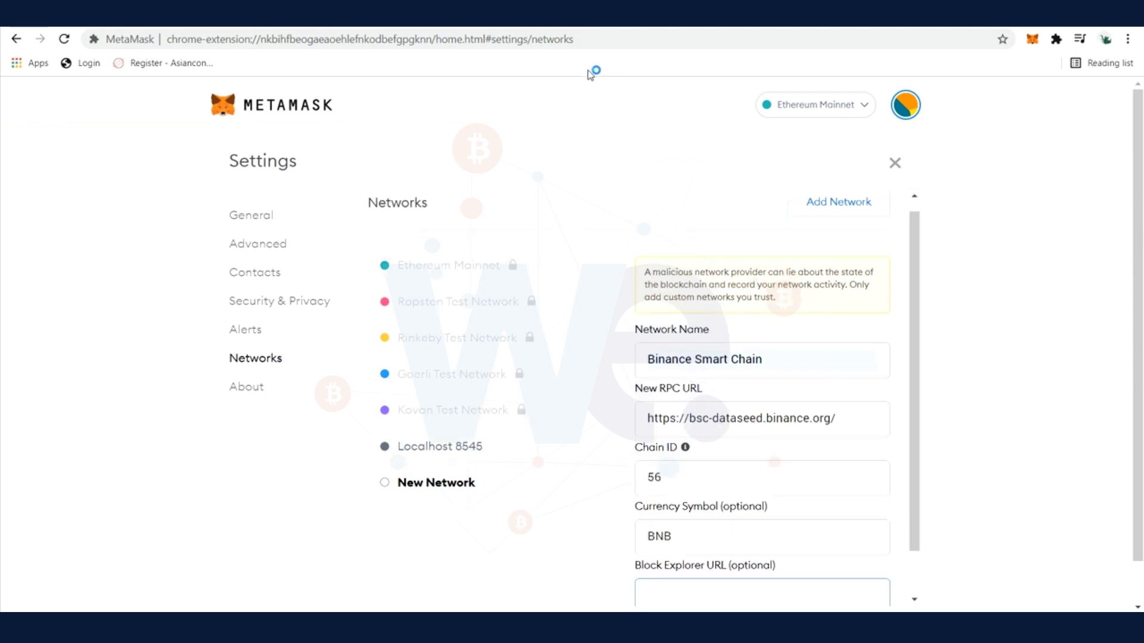
pyautogui.hotkey('ctrl', 'Tab')
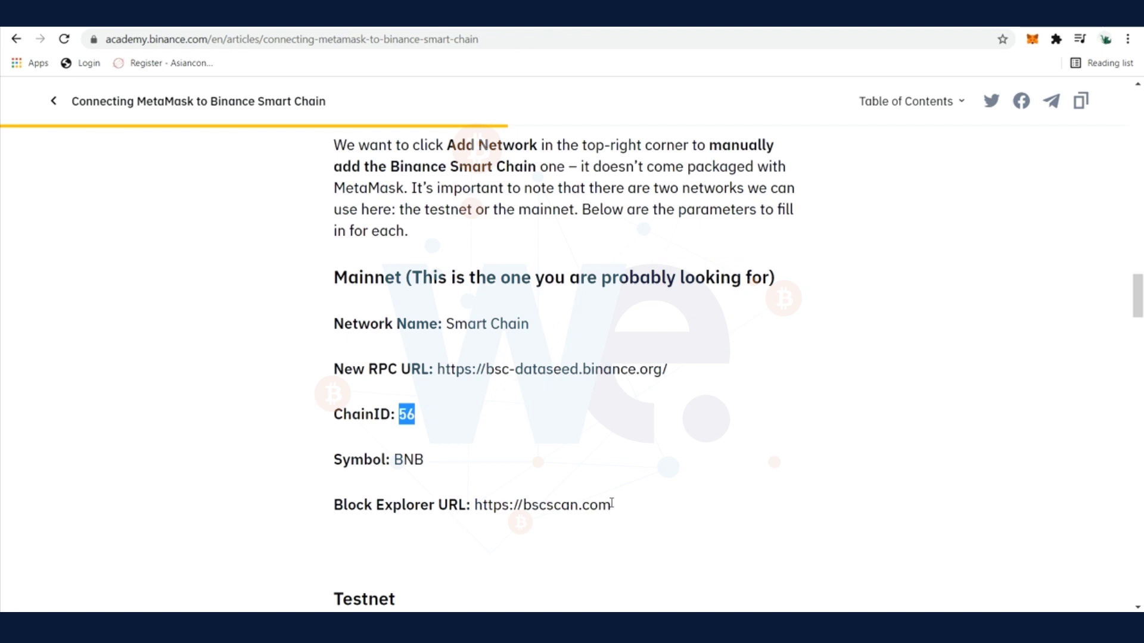
pyautogui.moveTo(611, 504); pyautogui.dragTo(477, 513)
pyautogui.hotkey('ctrl', 'c')
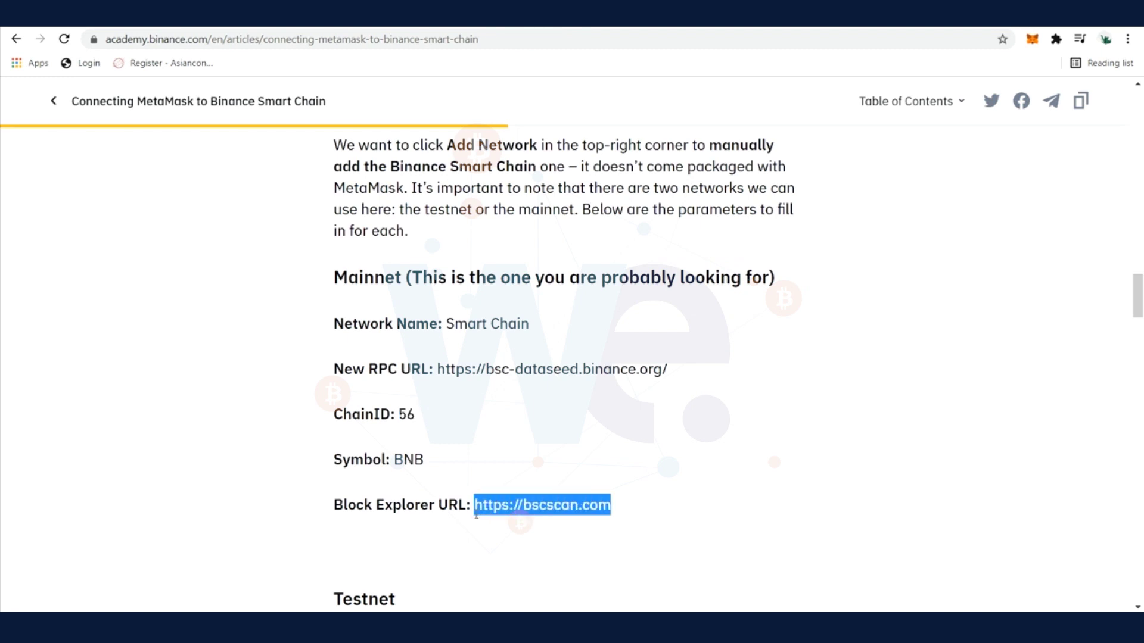
pyautogui.hotkey('ctrl', 'Tab')
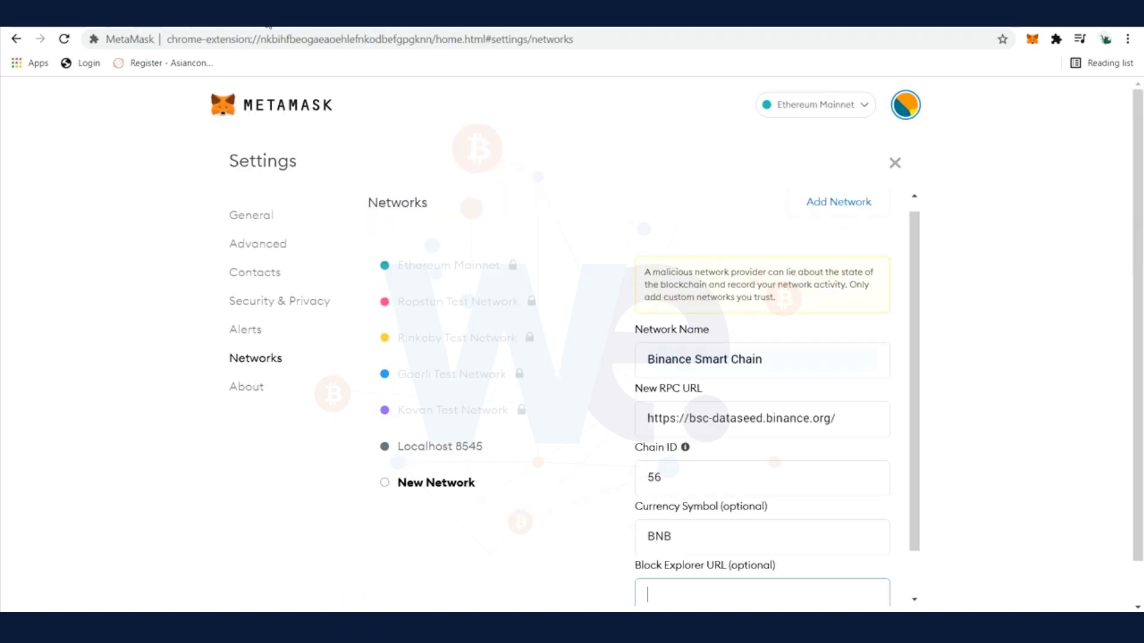
pyautogui.hotkey('ctrl', 'v')
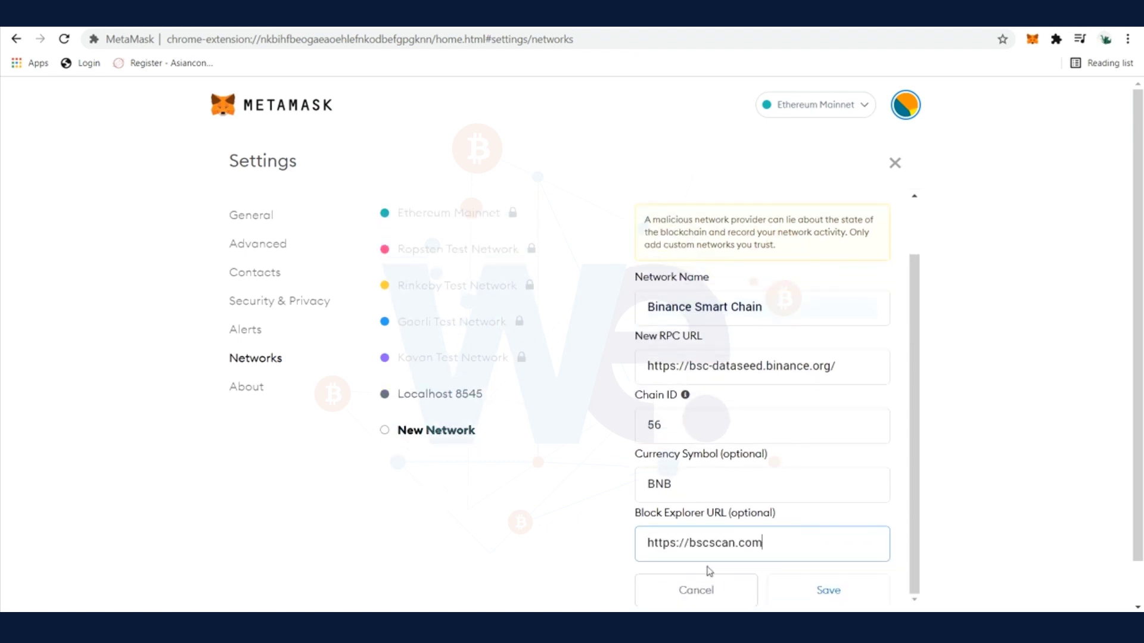
pyautogui.click(844, 592)
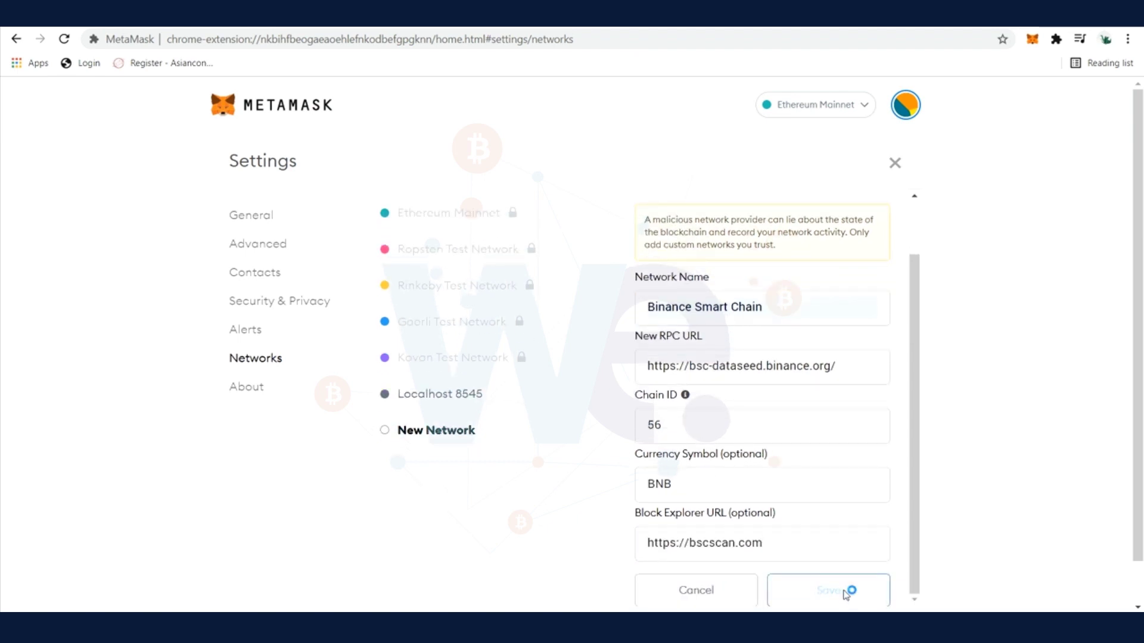
pyautogui.scroll(-1, 846, 595)
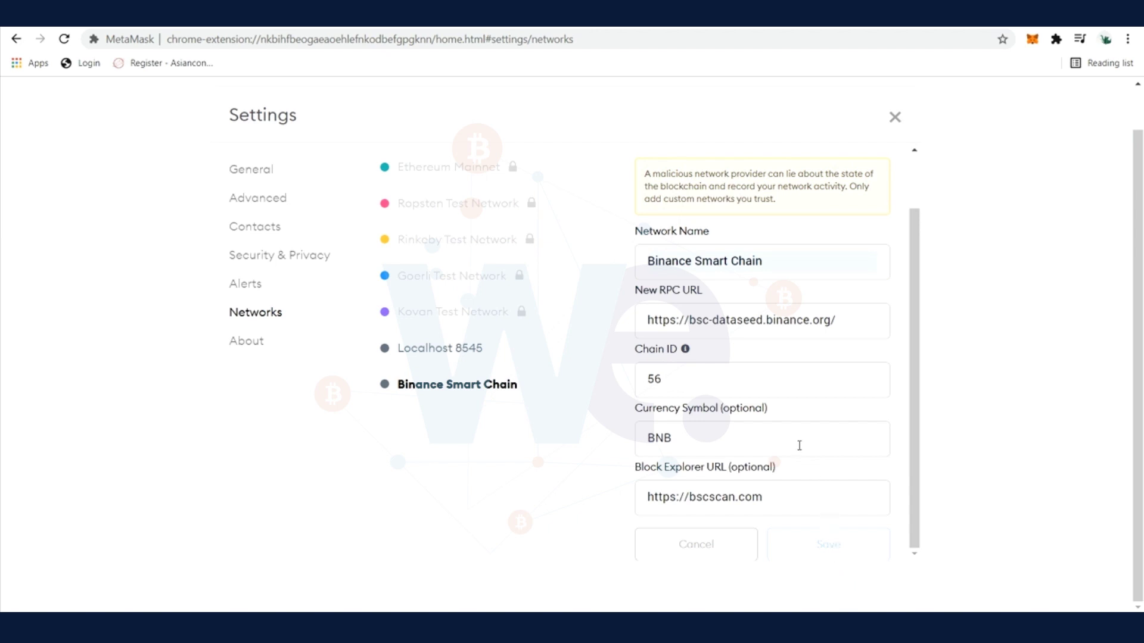
pyautogui.scroll(1, 799, 446)
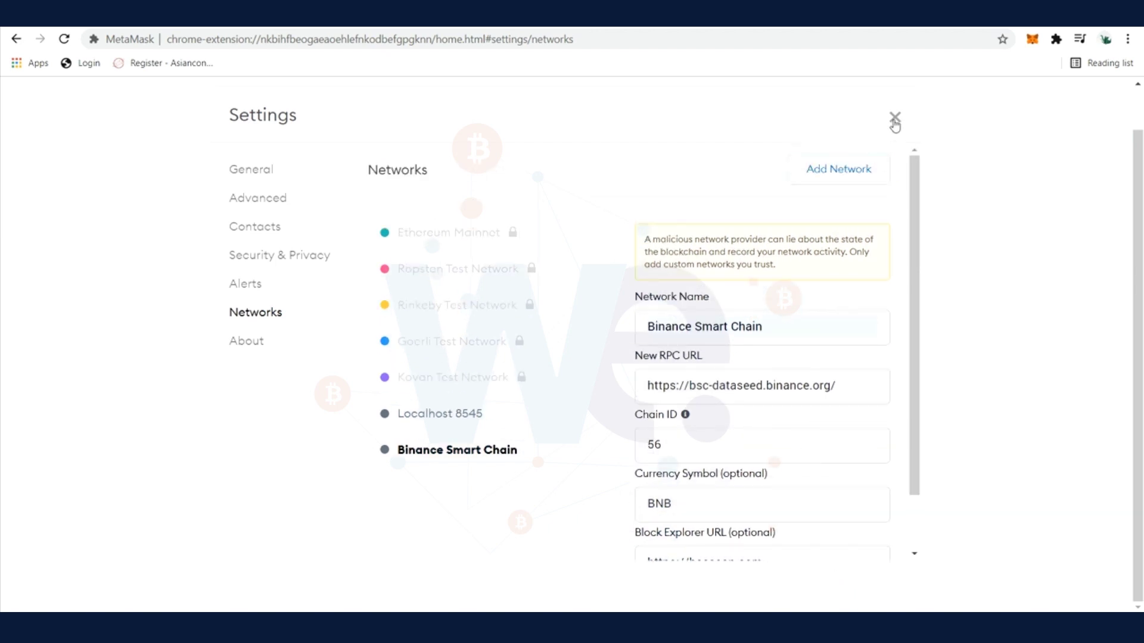
# - Close Settings and keep Binance Smart Chain as the active network in the dropdown
pyautogui.click(896, 118)
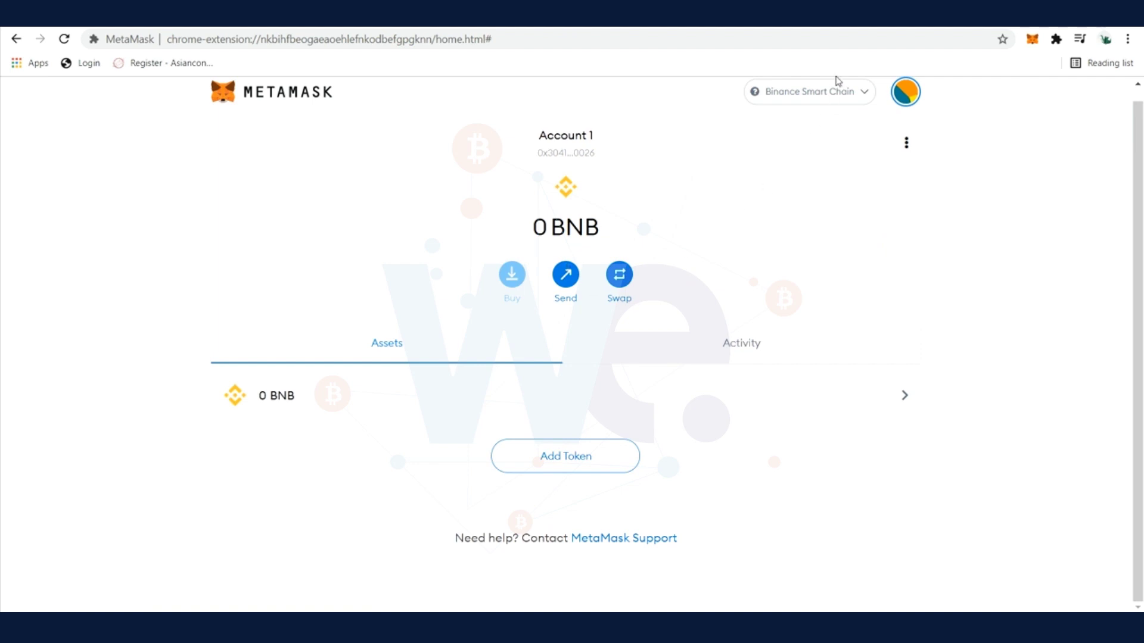
pyautogui.click(834, 94)
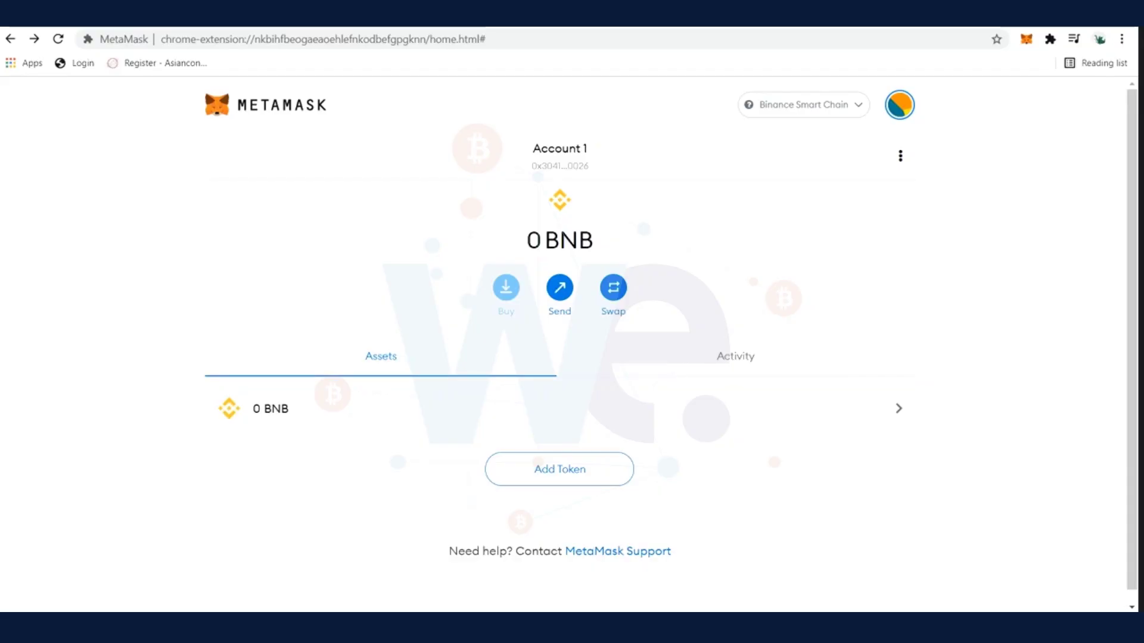
pyautogui.click(823, 111)
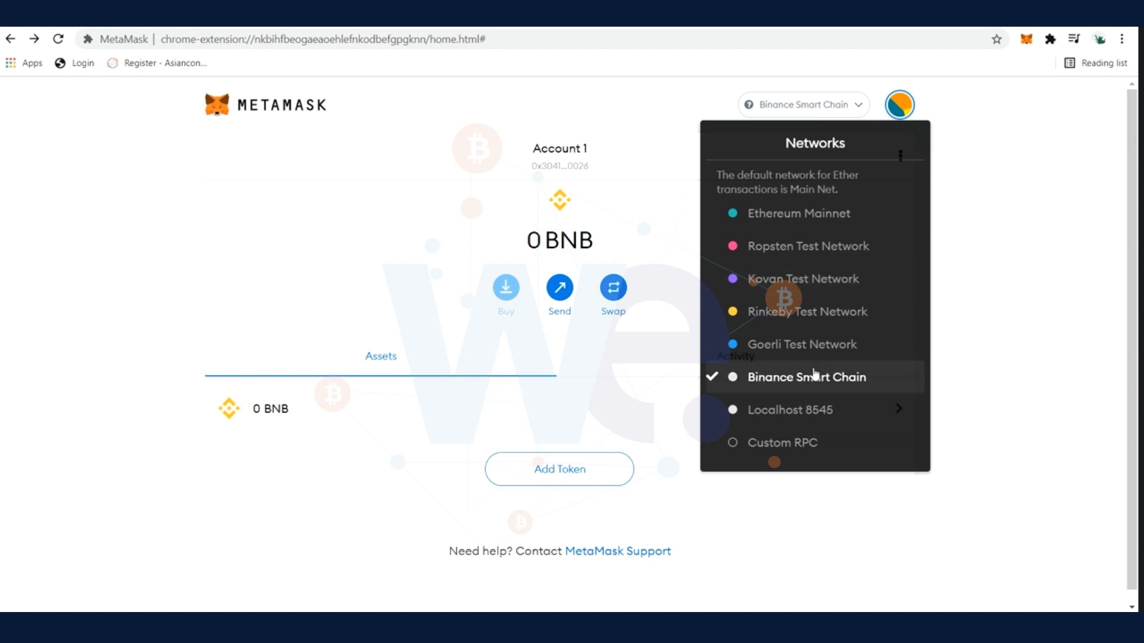
pyautogui.click(791, 380)
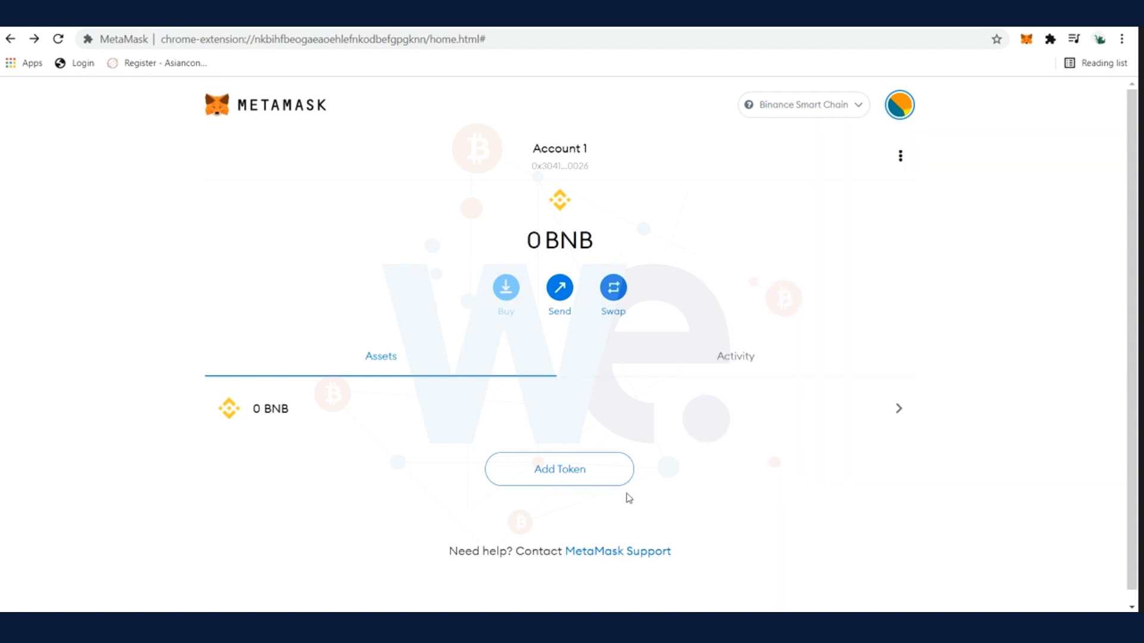
# - Paste the WE contract address as a custom token and add WE to Account 1
pyautogui.click(581, 480)
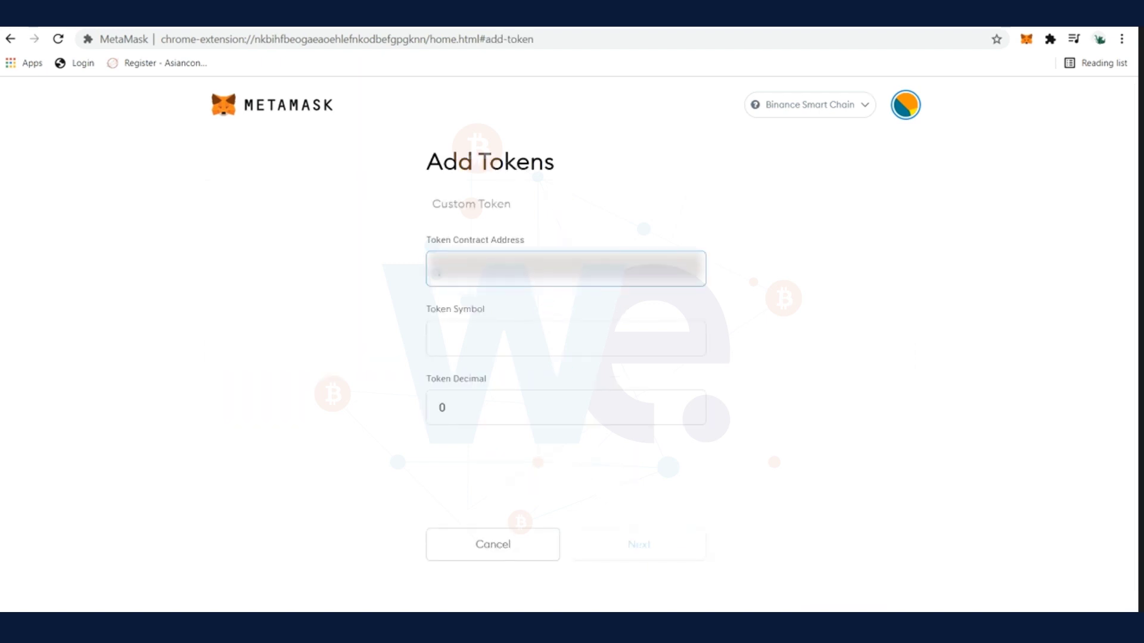
pyautogui.click(438, 273)
pyautogui.hotkey('ctrl', 'v')
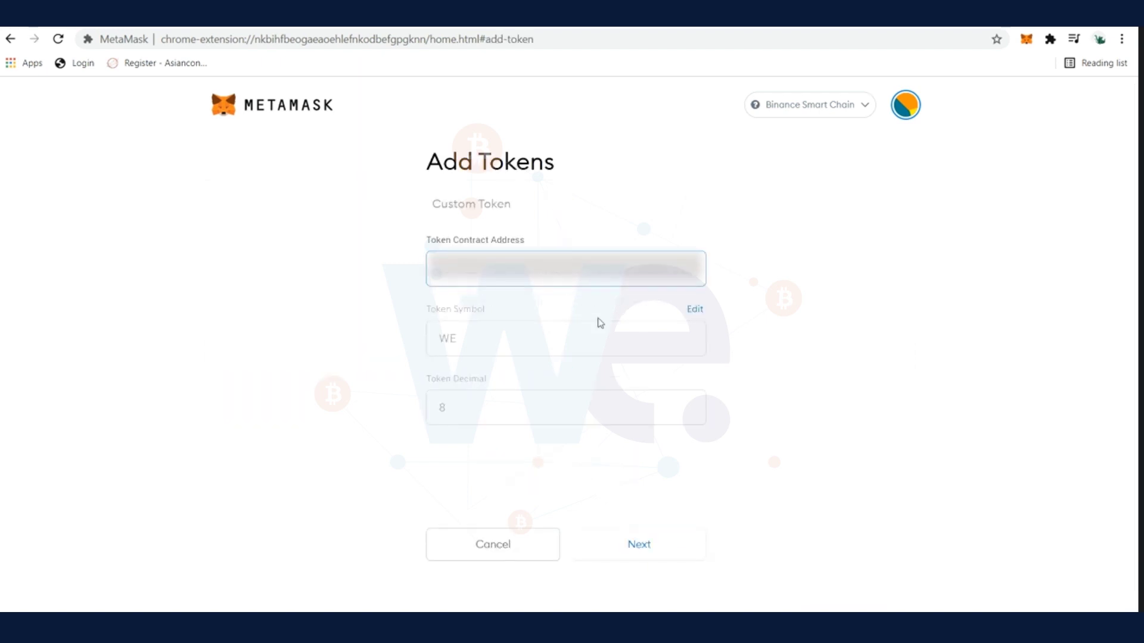
pyautogui.click(776, 414)
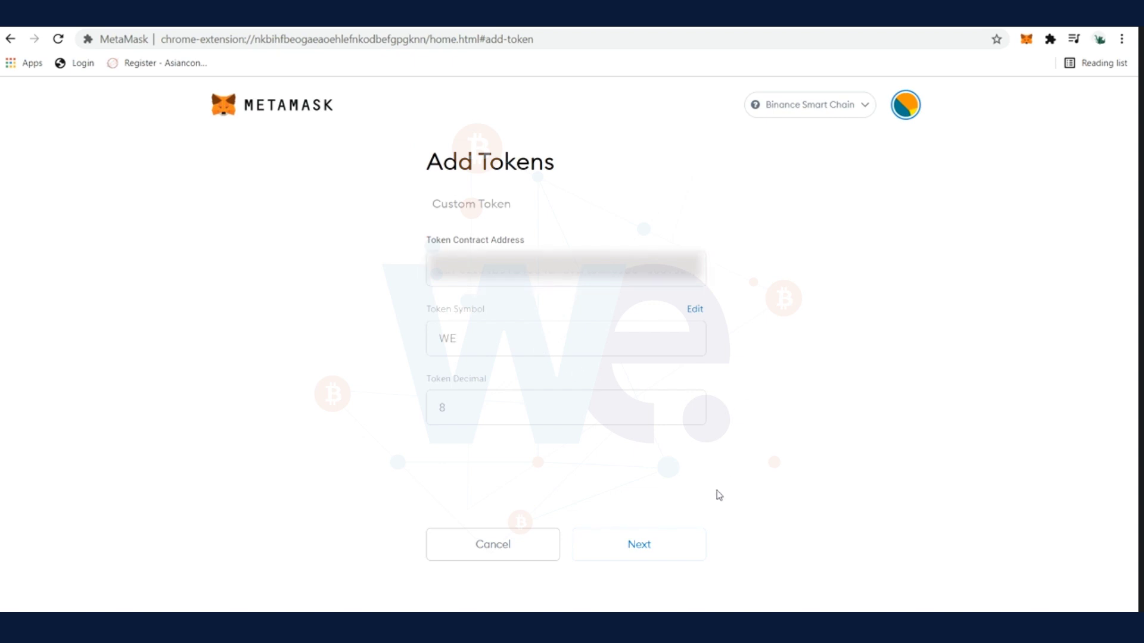
pyautogui.click(656, 560)
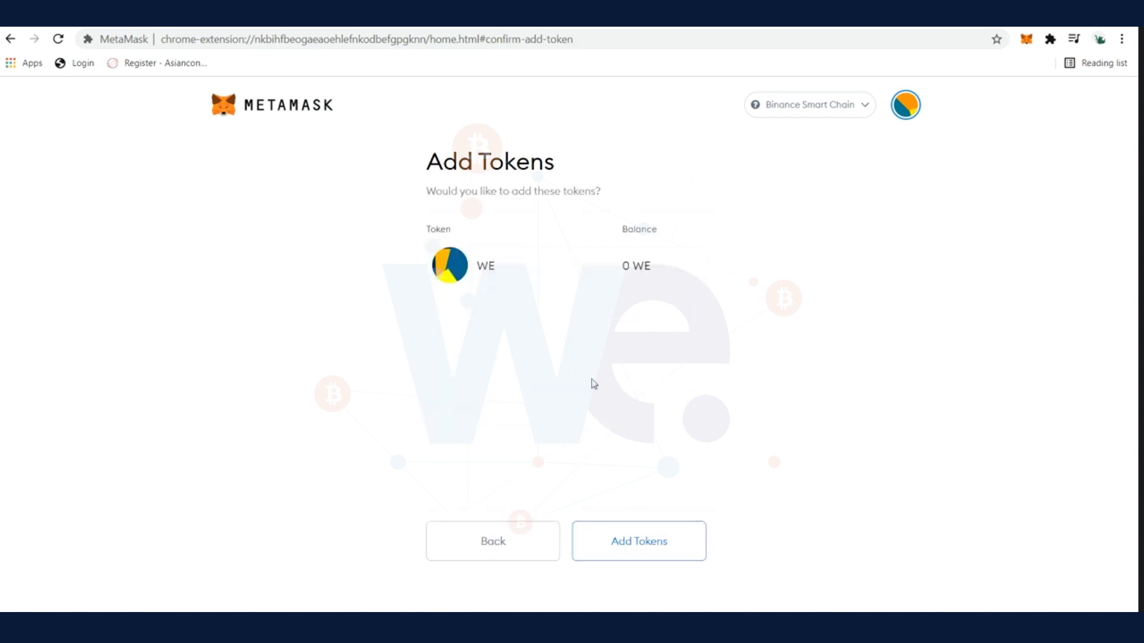
pyautogui.click(630, 551)
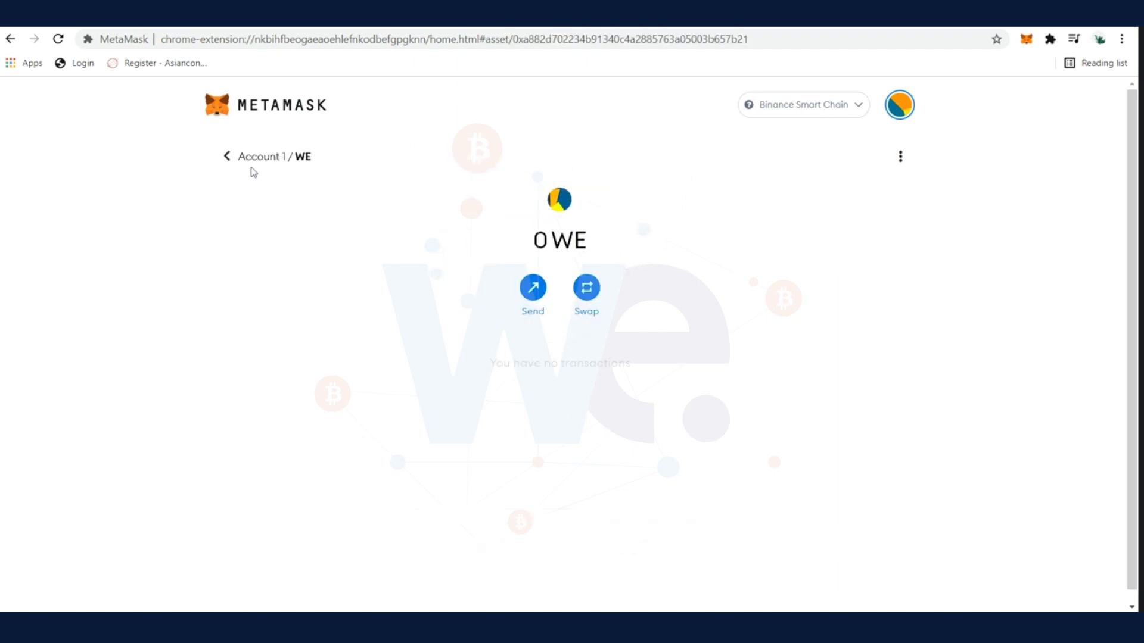
# - Go back to Account 1's asset list and copy its wallet address
pyautogui.click(227, 160)
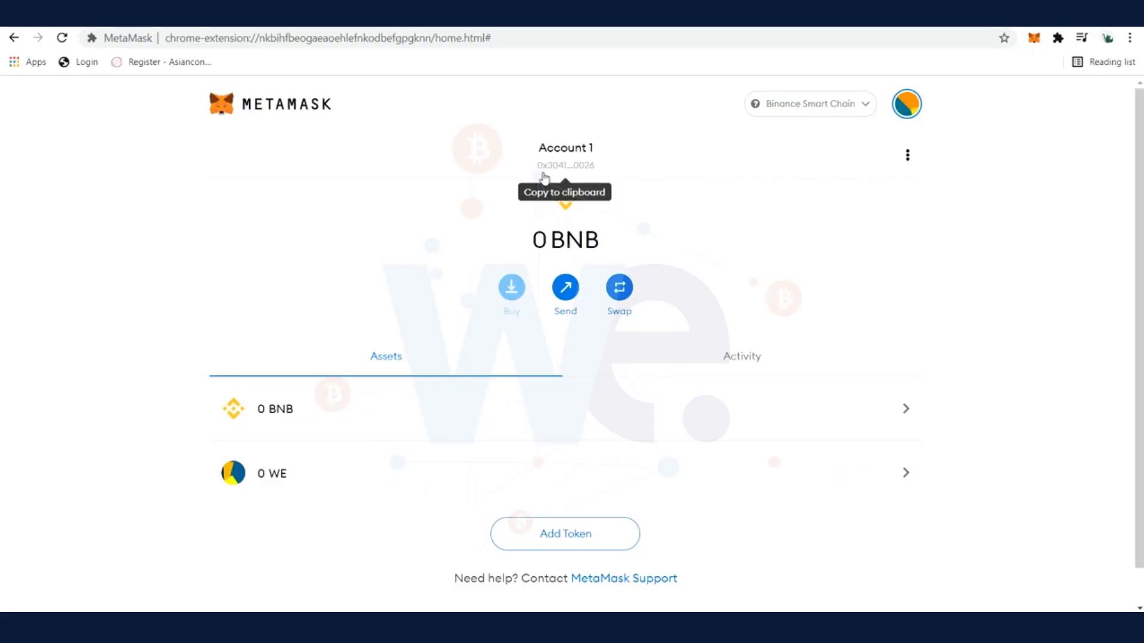
pyautogui.click(564, 168)
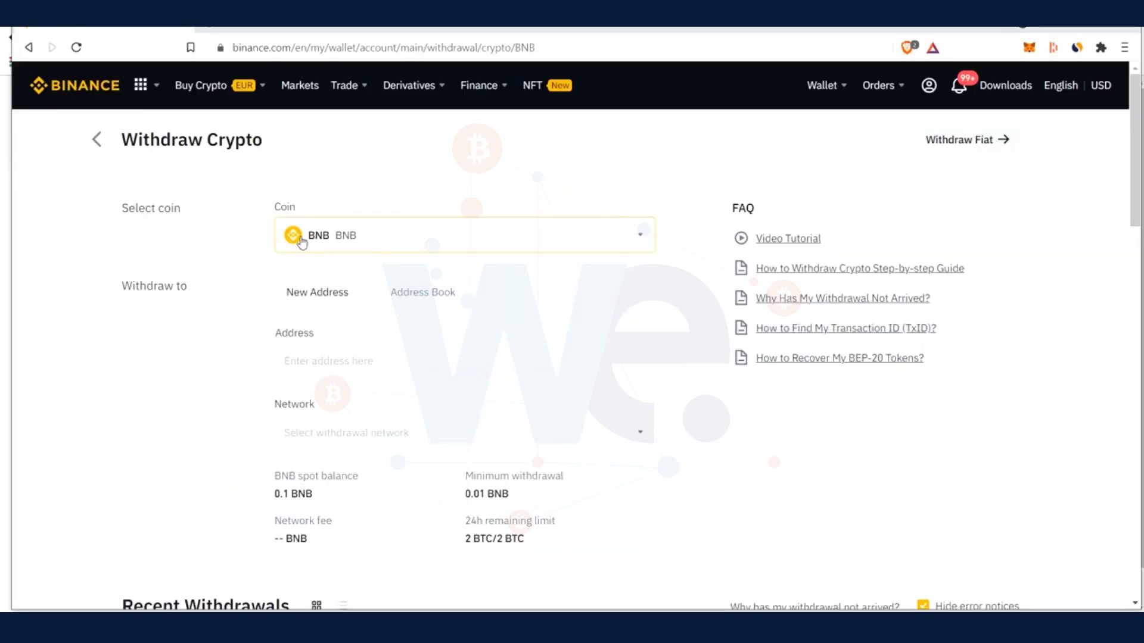
# - Choose Binance Smart Chain (BEP20) as withdrawal network and paste the MetaMask address
pyautogui.click(599, 437)
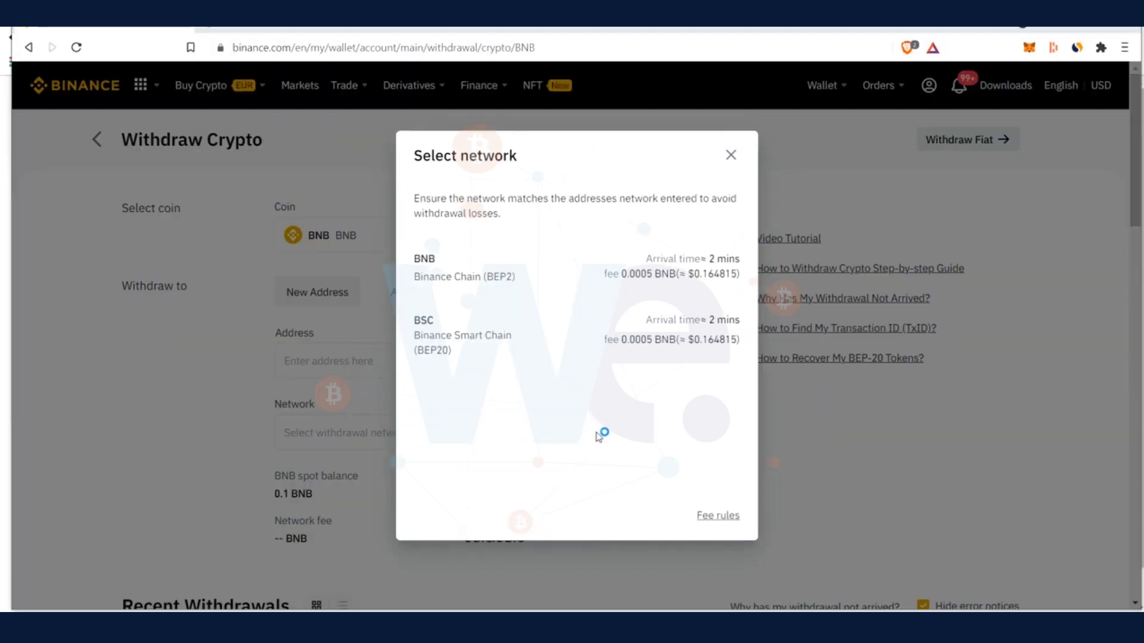
pyautogui.click(507, 334)
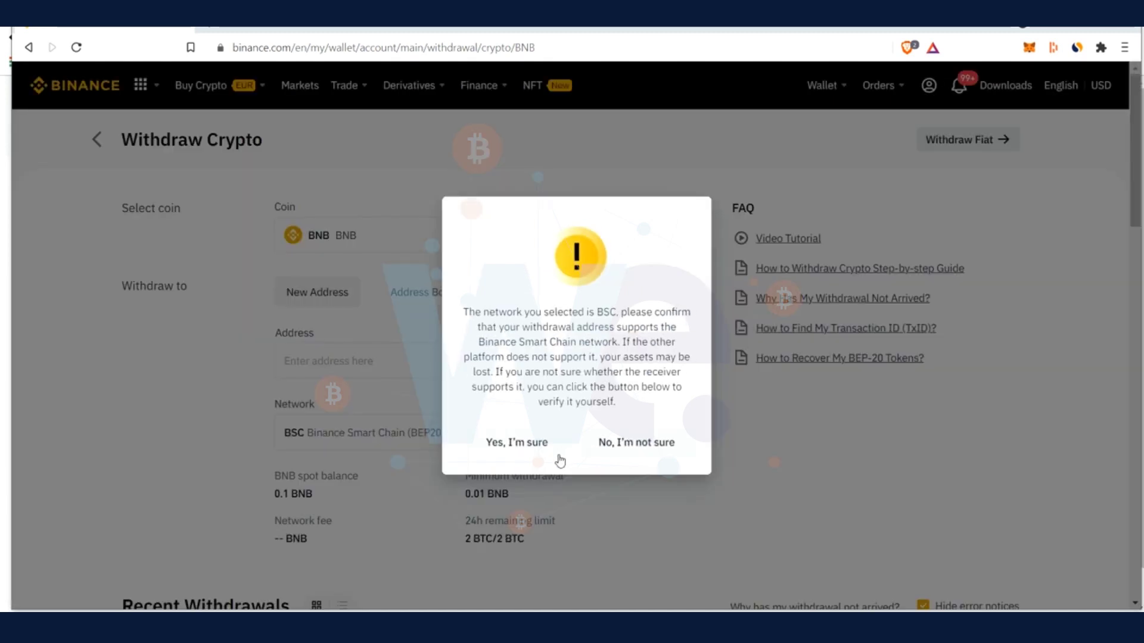
pyautogui.click(527, 448)
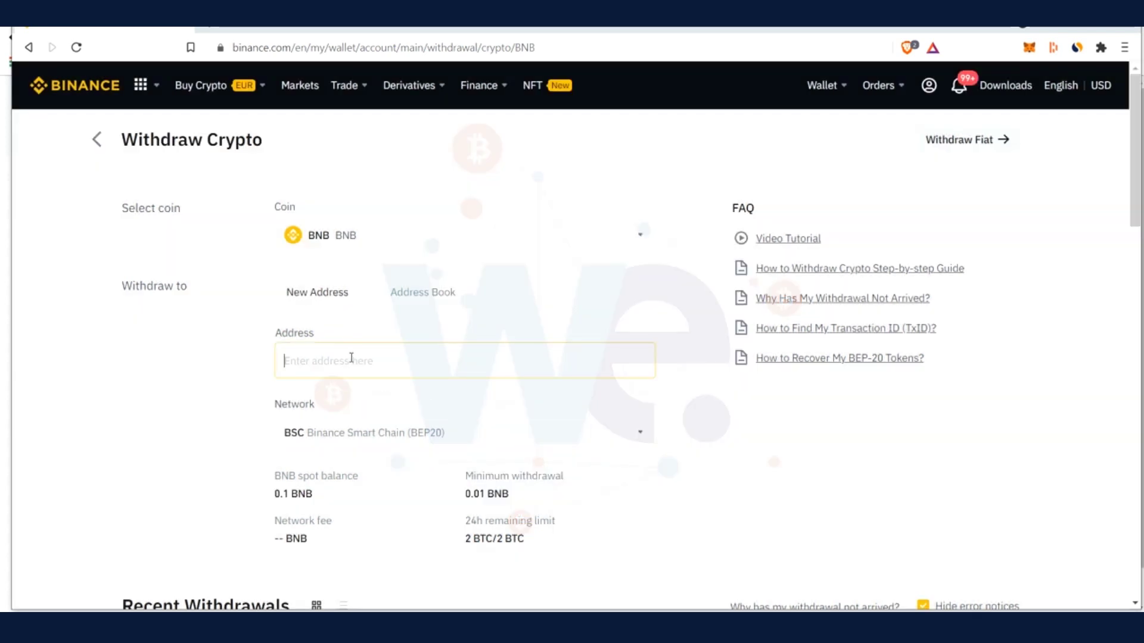
pyautogui.hotkey('ctrl', 'v')
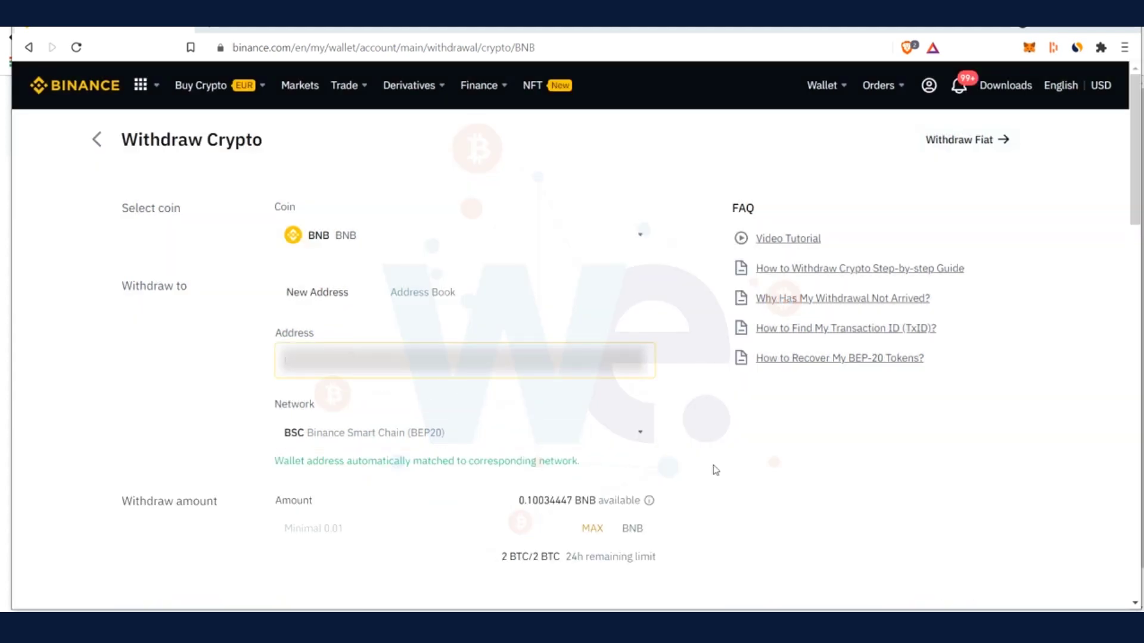
# - Enter 0.1 BNB as the amount, submit the withdrawal and confirm the BSC network
pyautogui.click(715, 471)
pyautogui.scroll(-3, 715, 467)
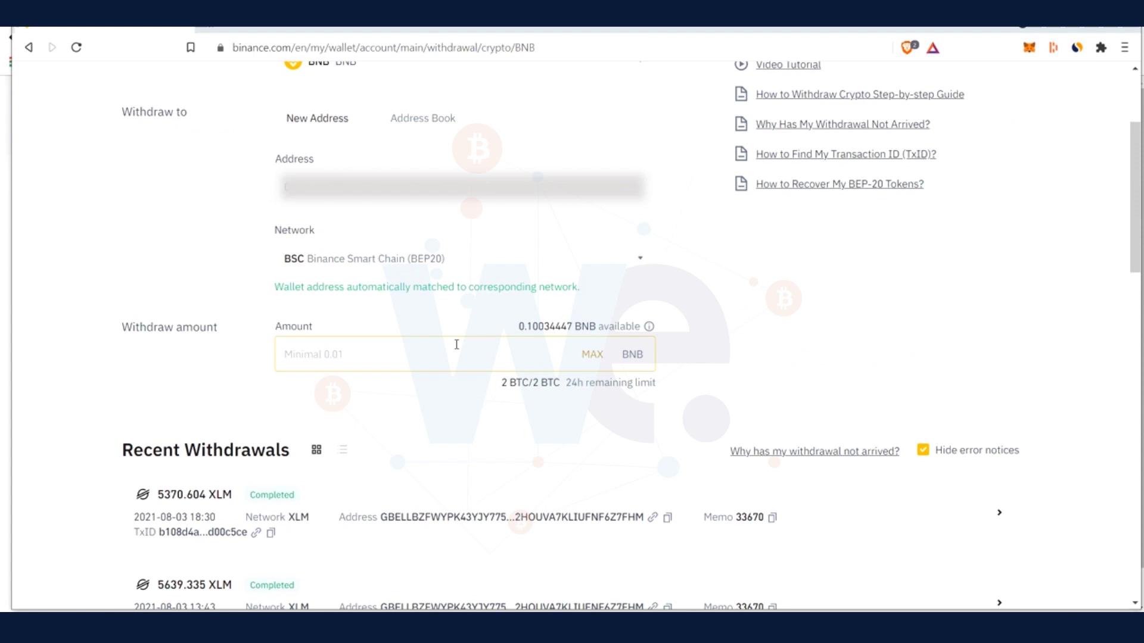
pyautogui.write('0.')
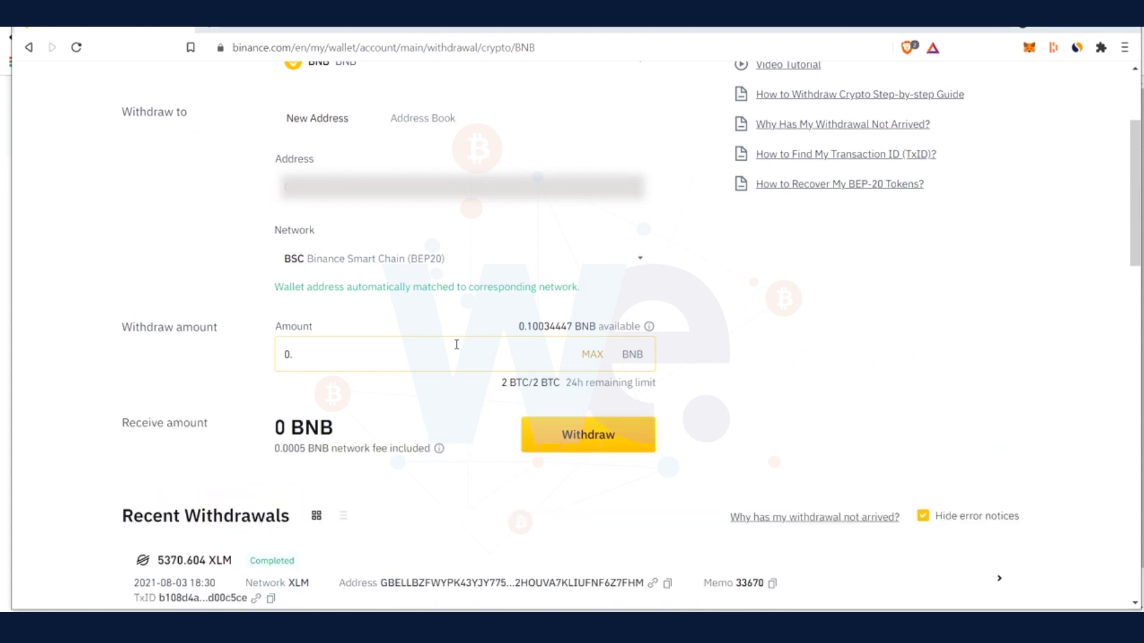
pyautogui.write('1')
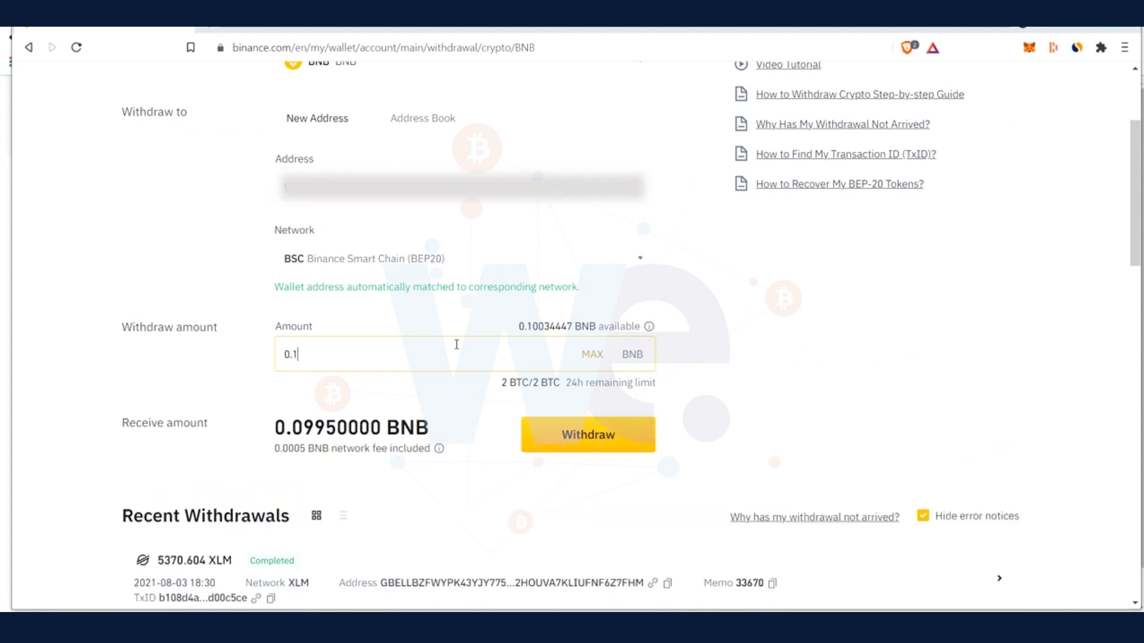
pyautogui.click(601, 438)
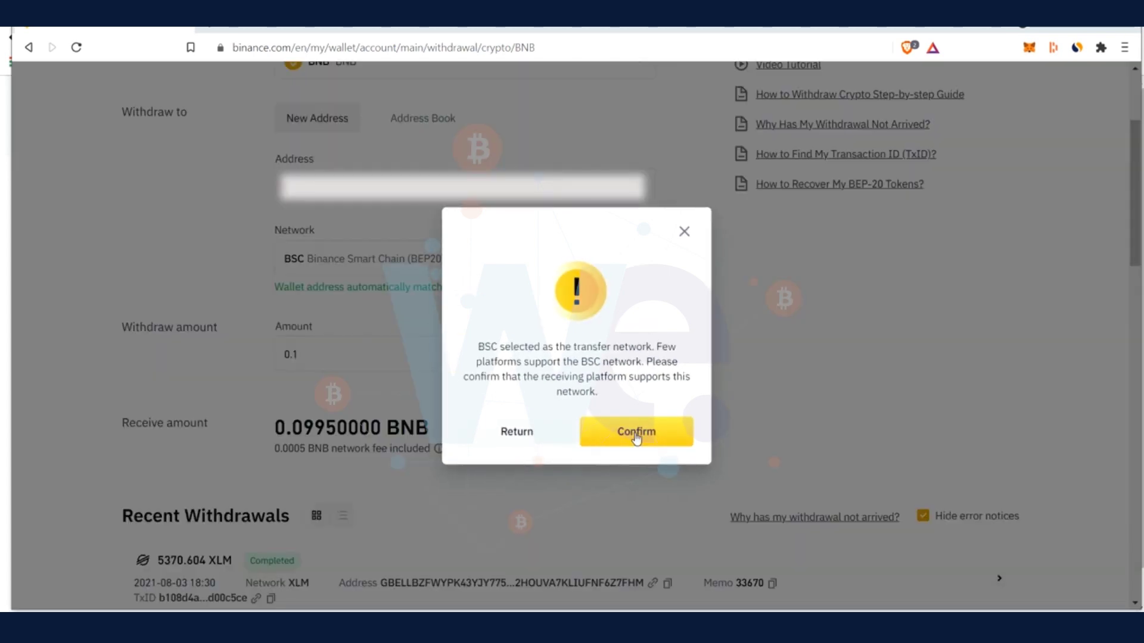
pyautogui.click(636, 438)
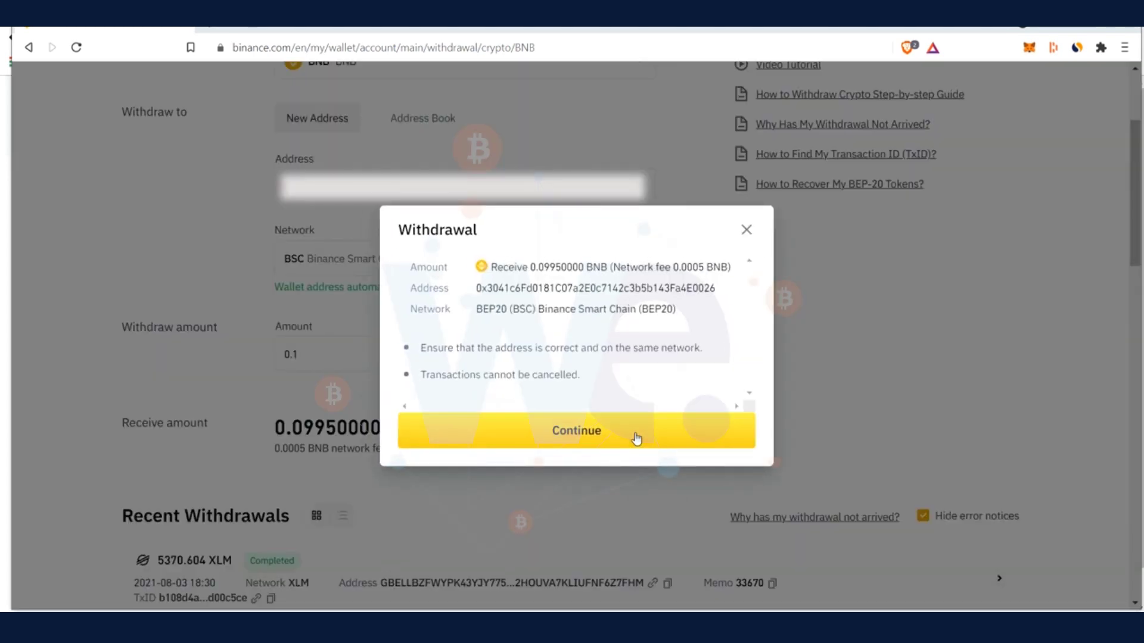
# - Continue past the summary and enter the e-mail and authenticator verification codes
pyautogui.click(636, 439)
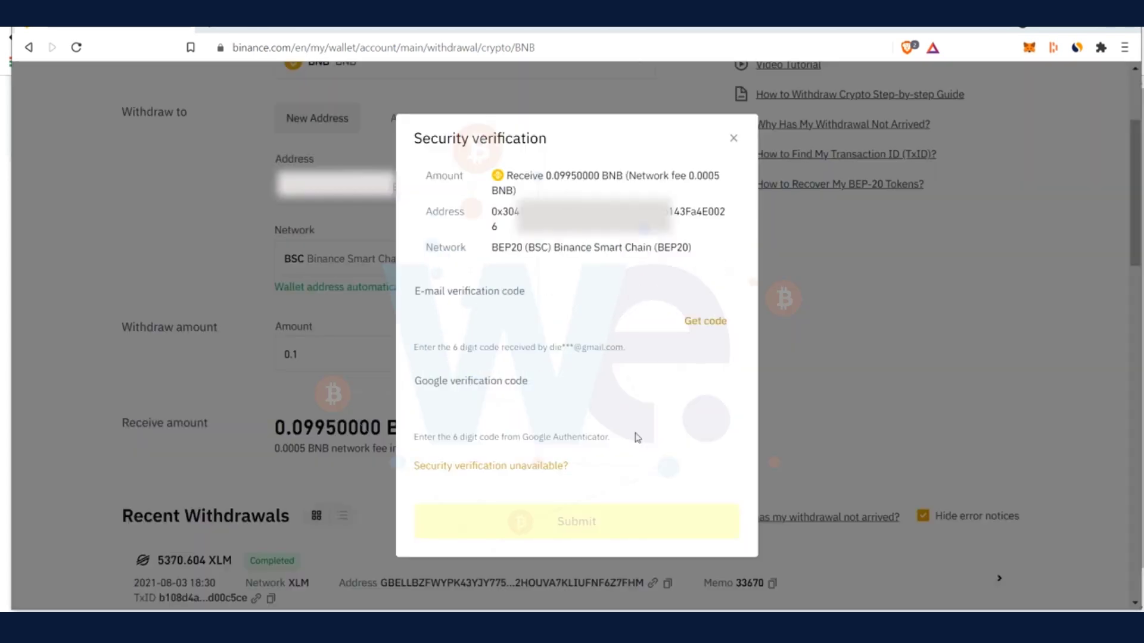
pyautogui.click(713, 326)
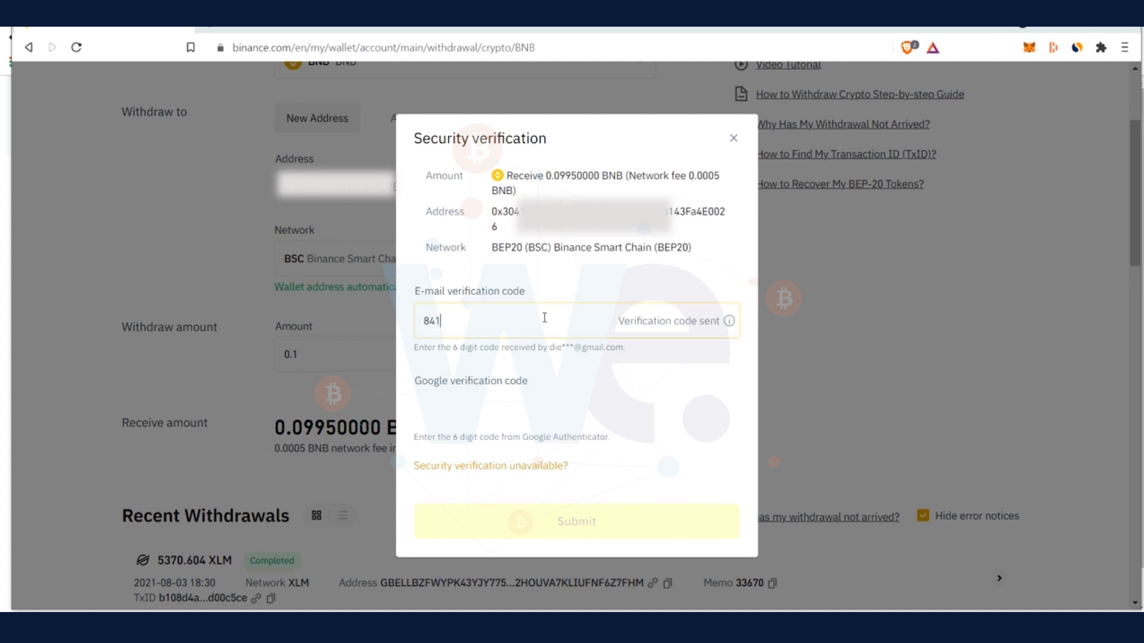
pyautogui.click(505, 408)
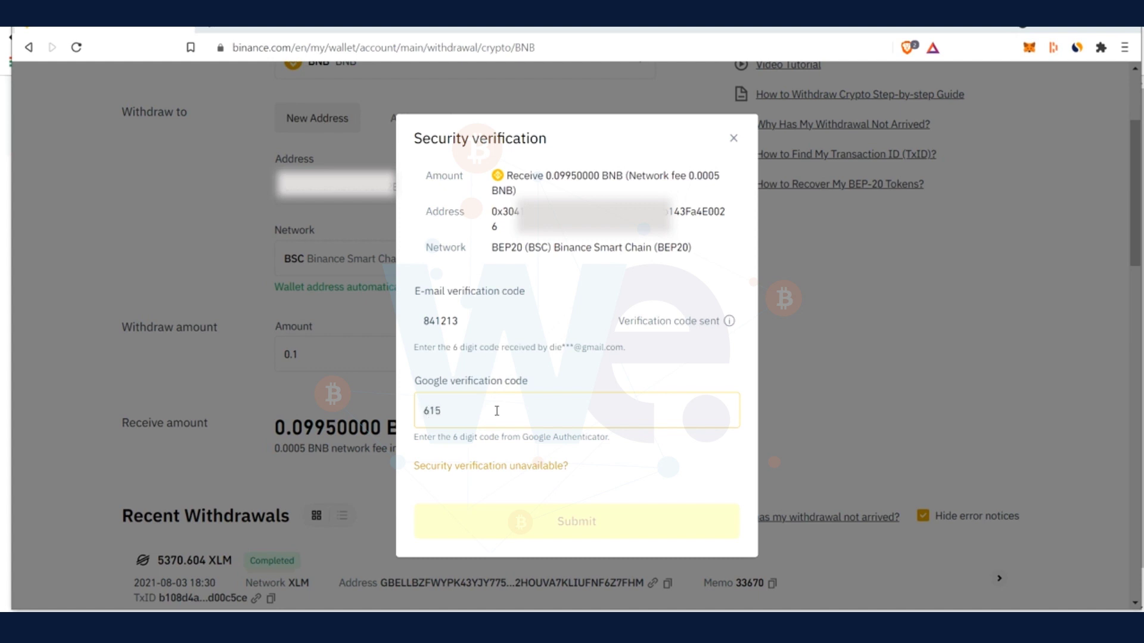
pyautogui.write('4')
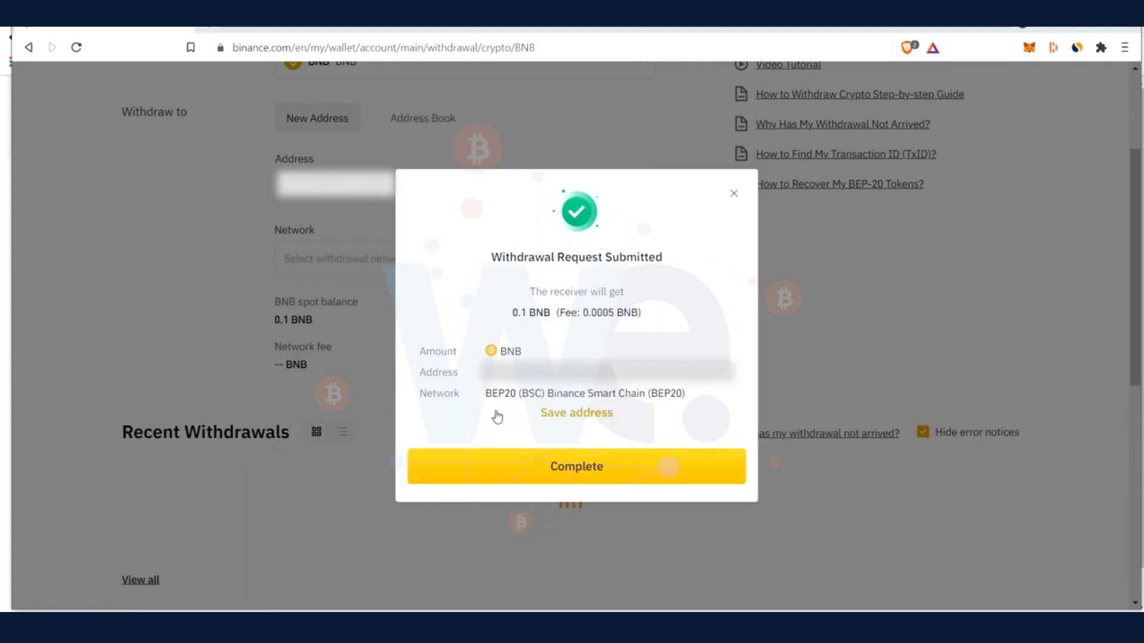
# - Dismiss Binance's completion dialog to view the 0.0995 BNB arrived in MetaMask
pyautogui.click(613, 470)
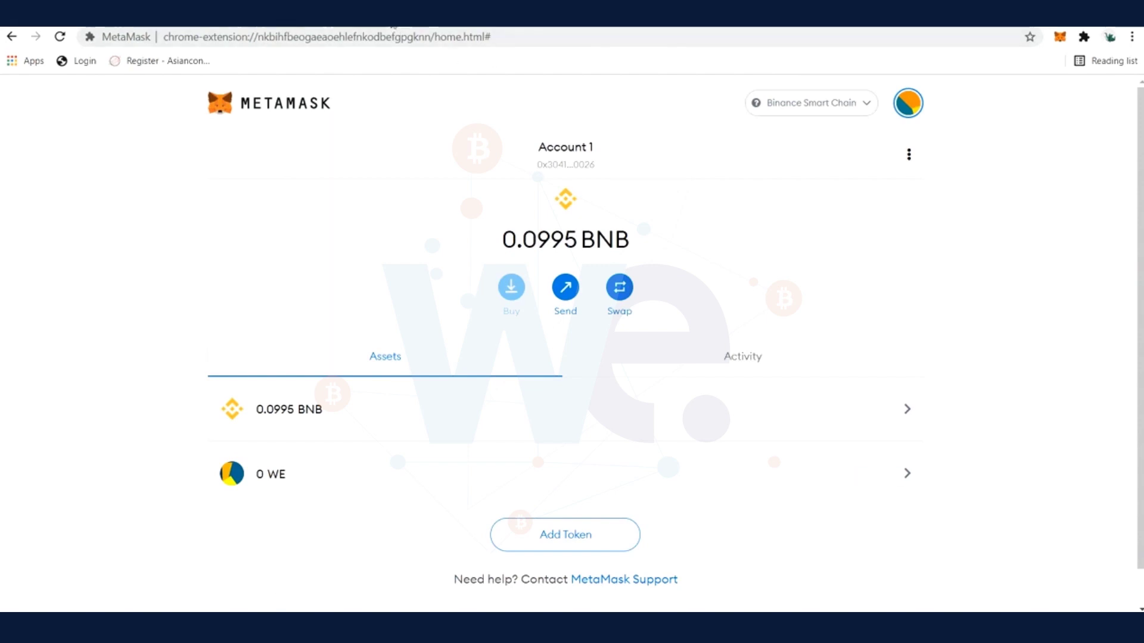
# - Open pancakeswap.finance in a new browser tab
pyautogui.hotkey('ctrl', 't')
pyautogui.write('p')
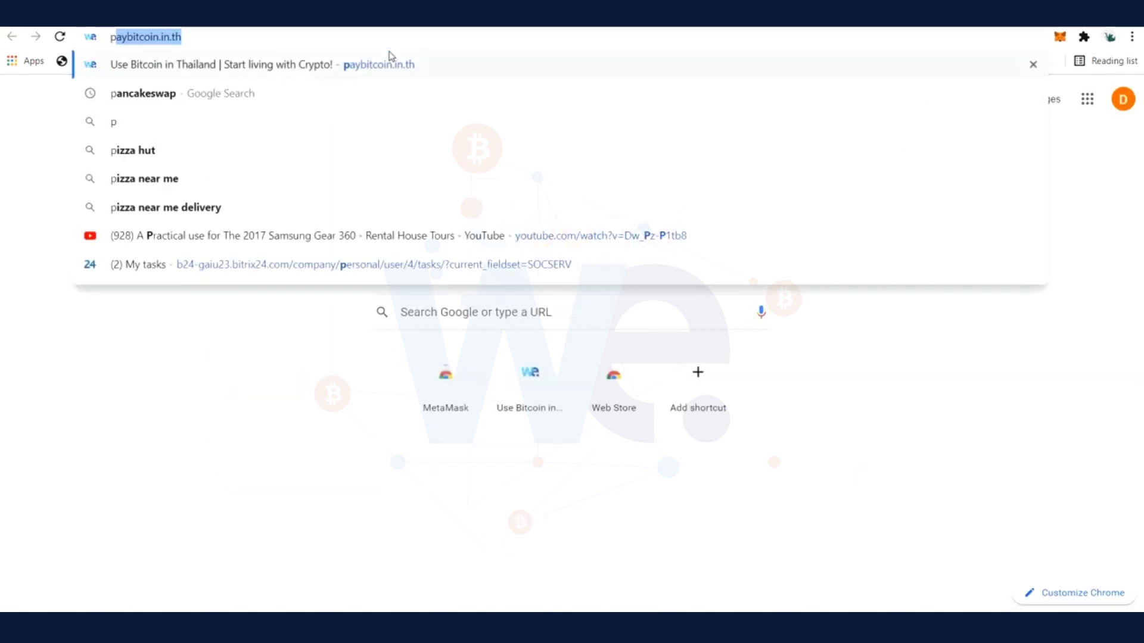
pyautogui.write('ancakesw')
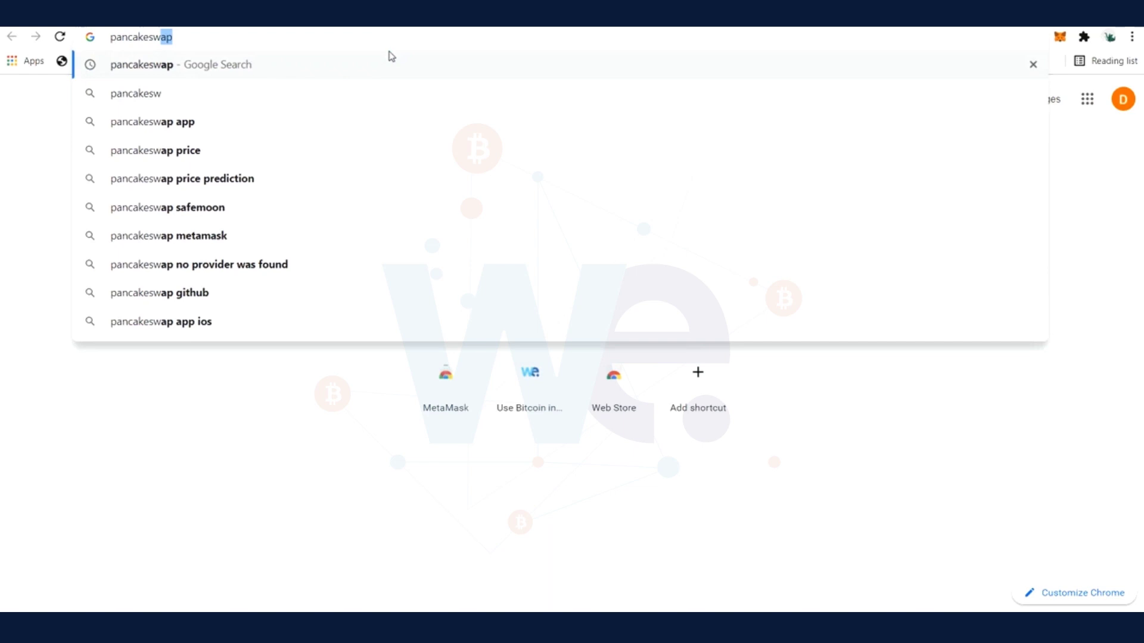
pyautogui.write('ap.finance')
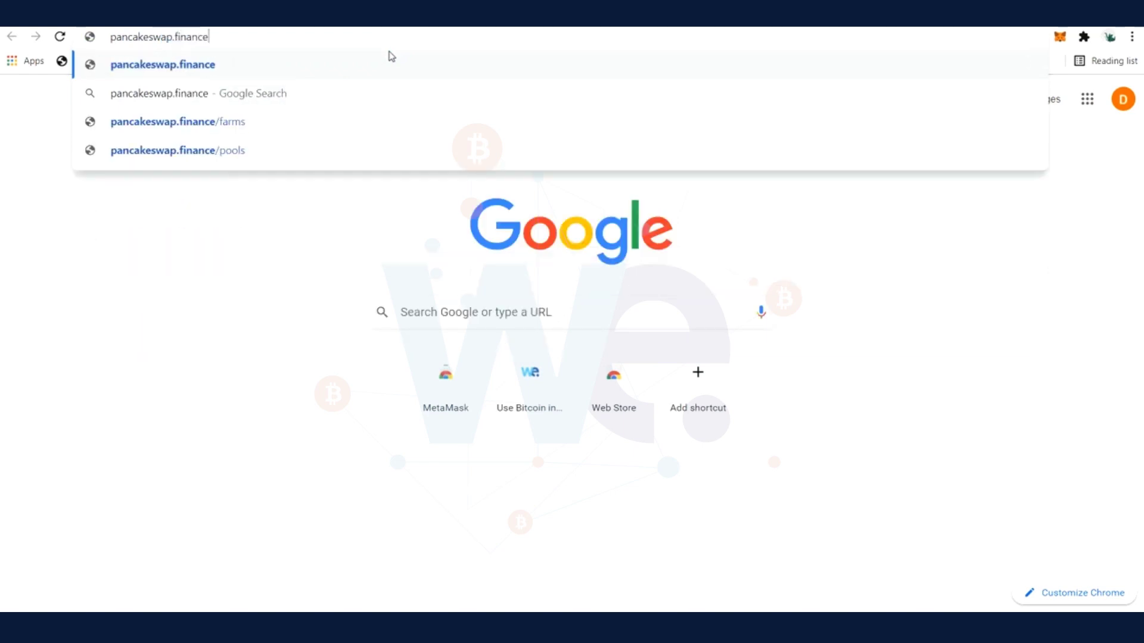
pyautogui.press('Return')
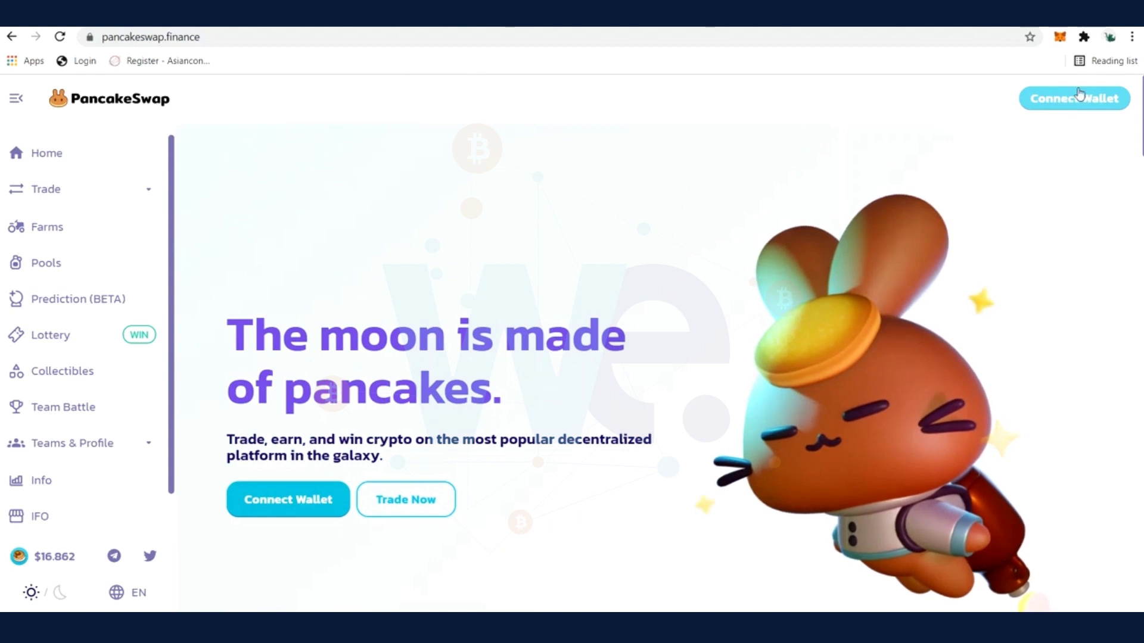
# - Connect MetaMask's Account 1 to PancakeSwap through Connect Wallet
pyautogui.click(1083, 97)
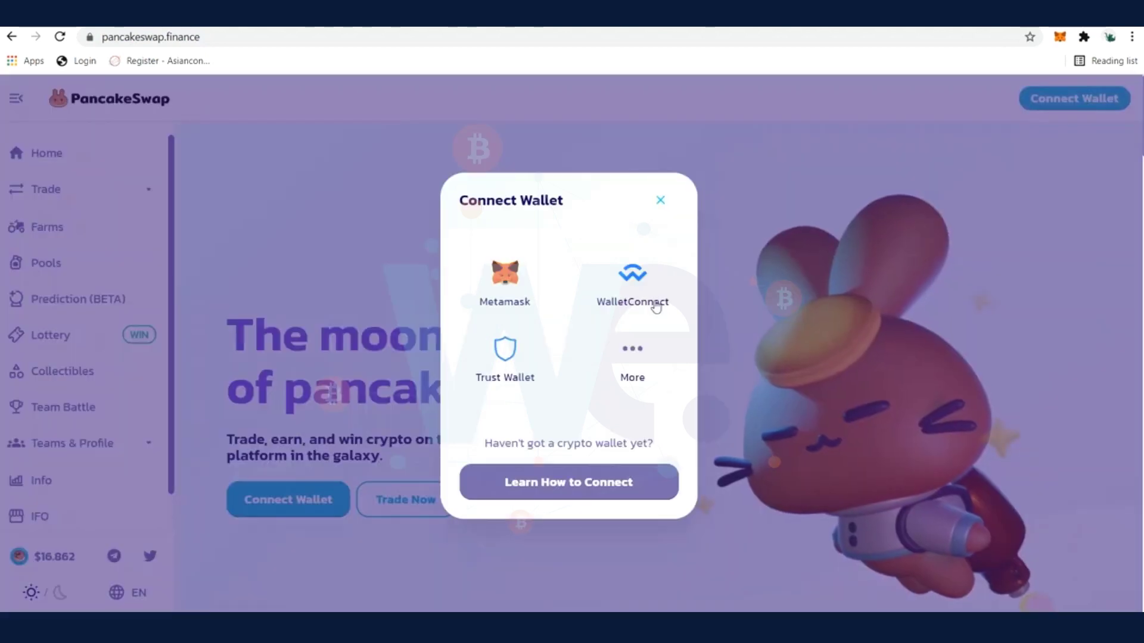
pyautogui.click(503, 284)
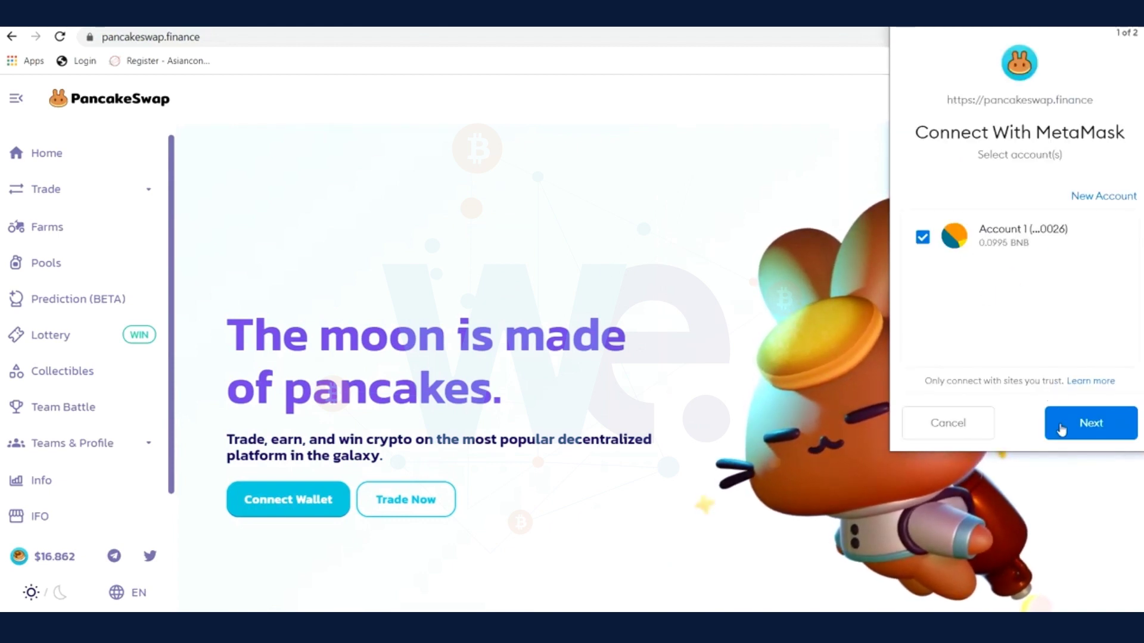
pyautogui.click(1095, 429)
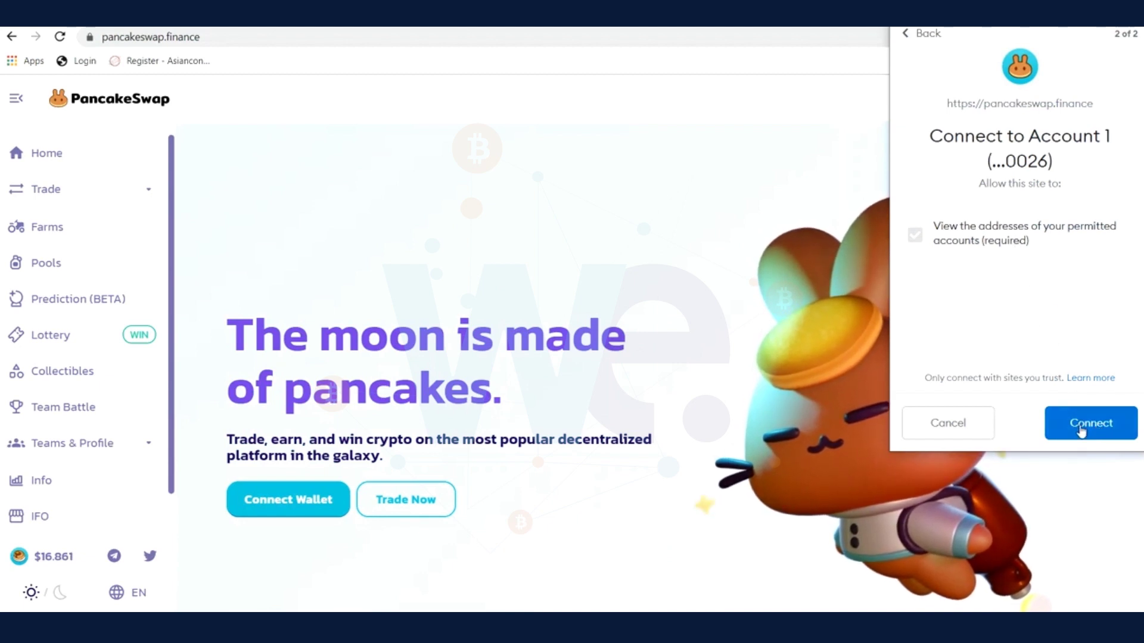
pyautogui.click(1081, 427)
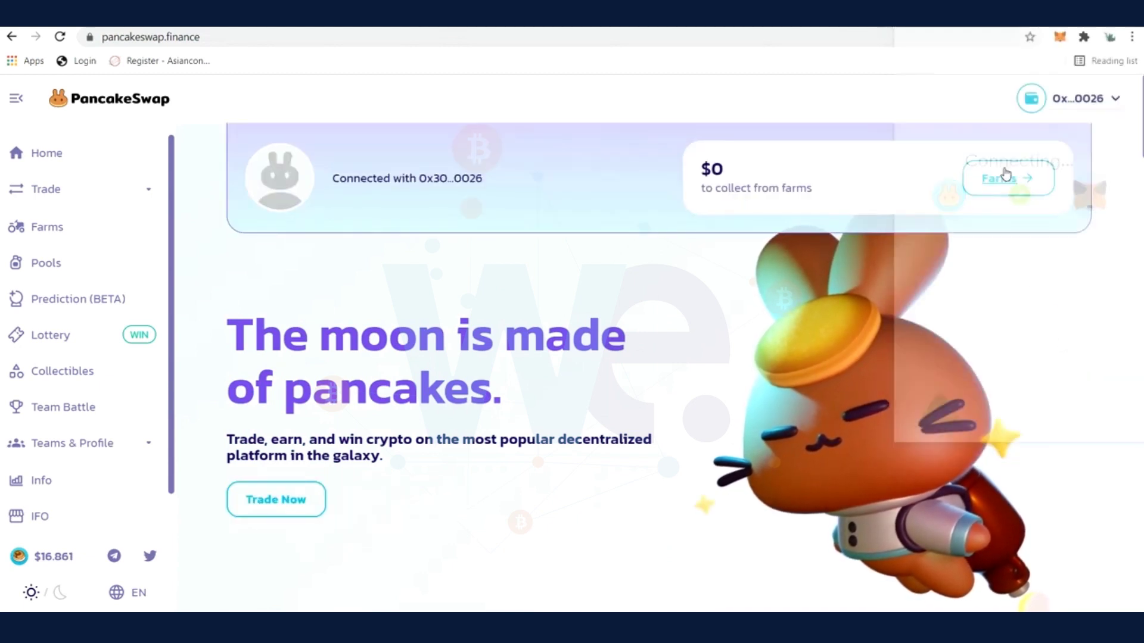
pyautogui.moveTo(1105, 115)
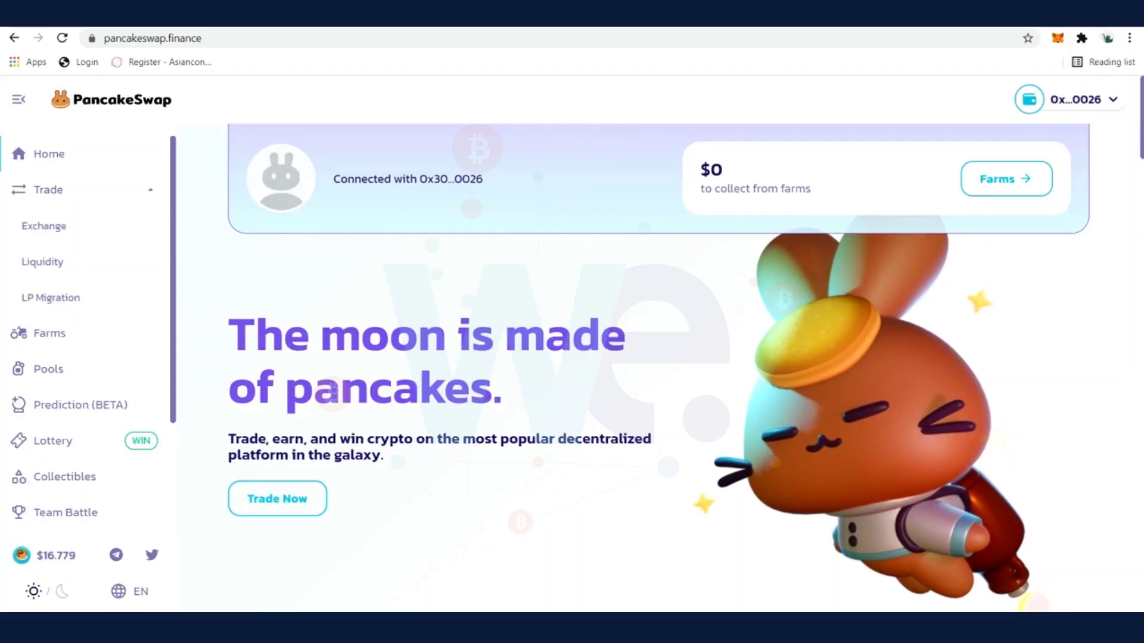
# - Open Trade > Exchange and pick WE as the receive token via its pasted contract address
pyautogui.click(56, 187)
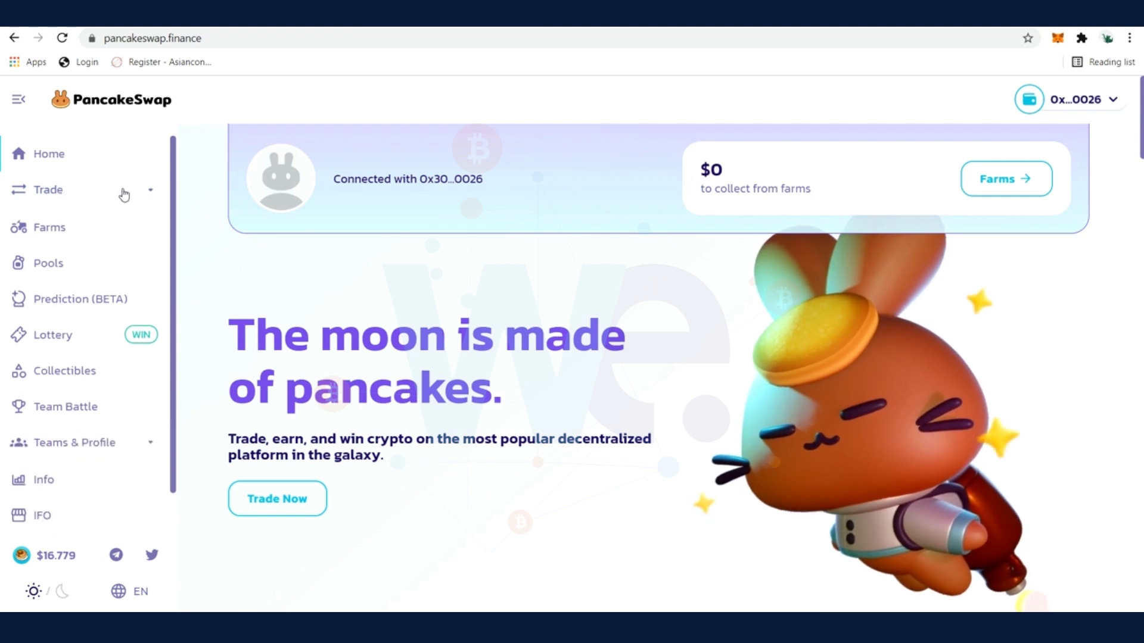
pyautogui.click(56, 189)
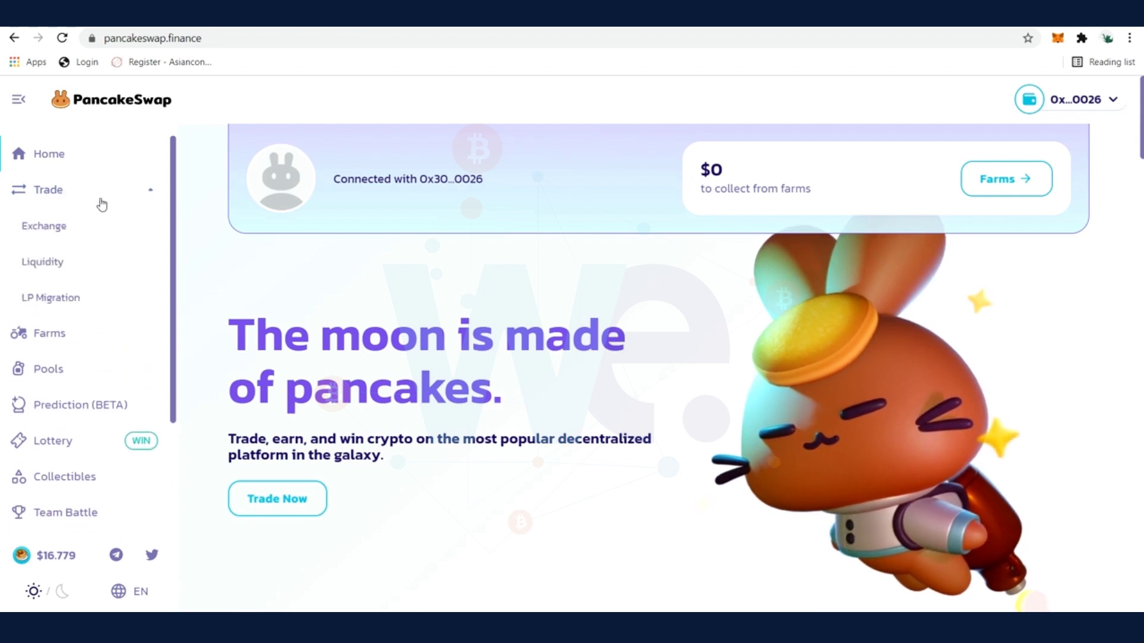
pyautogui.click(46, 231)
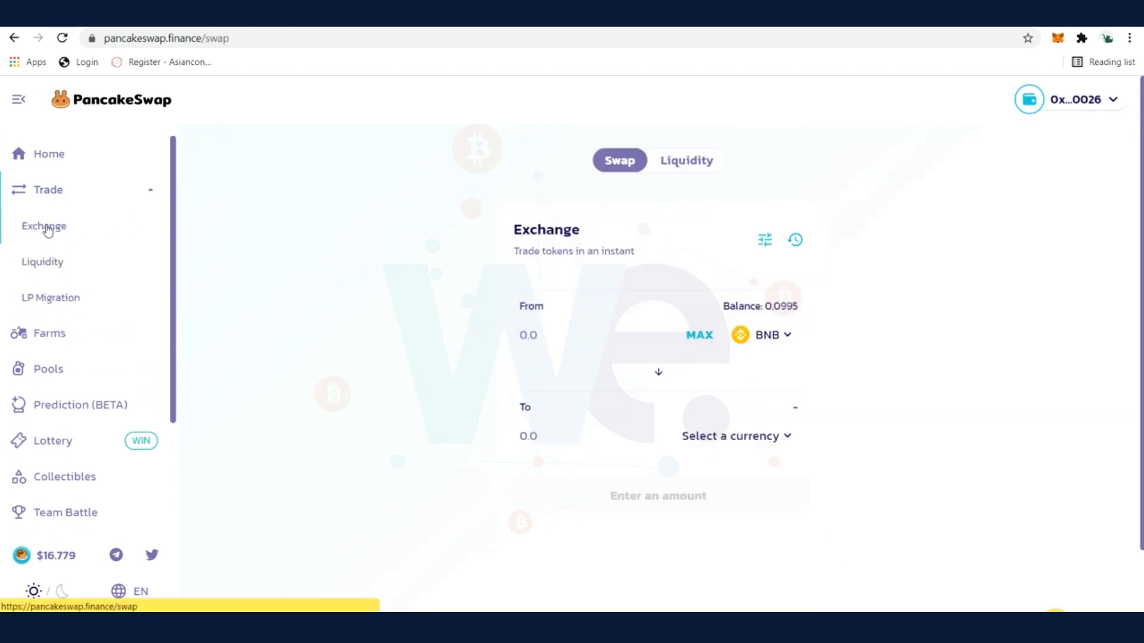
pyautogui.click(779, 439)
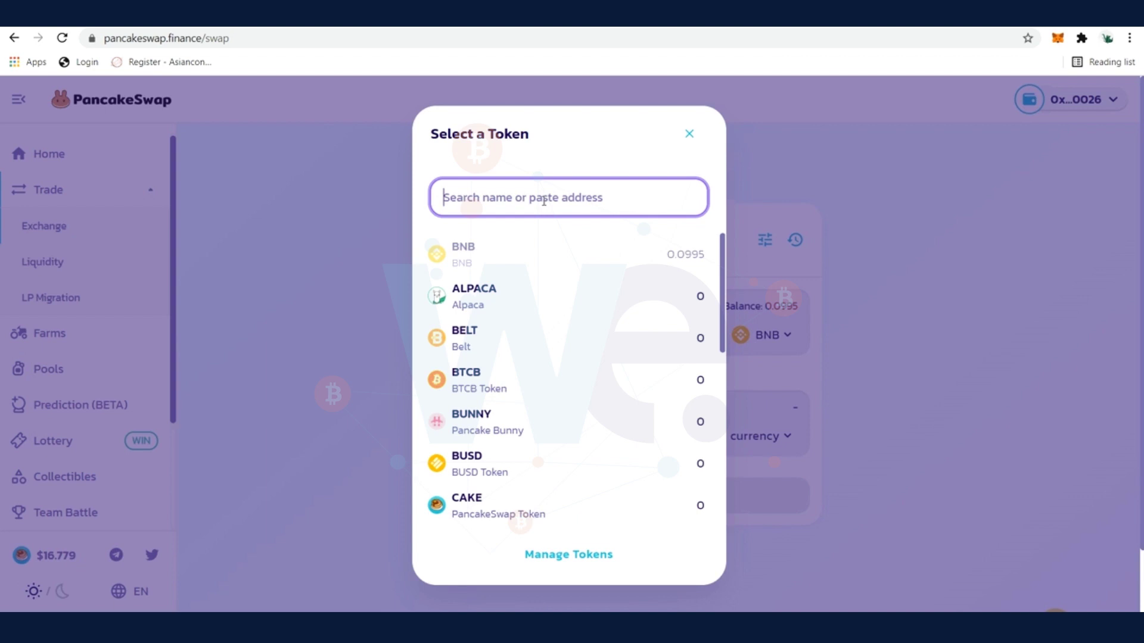
pyautogui.write('contrac')
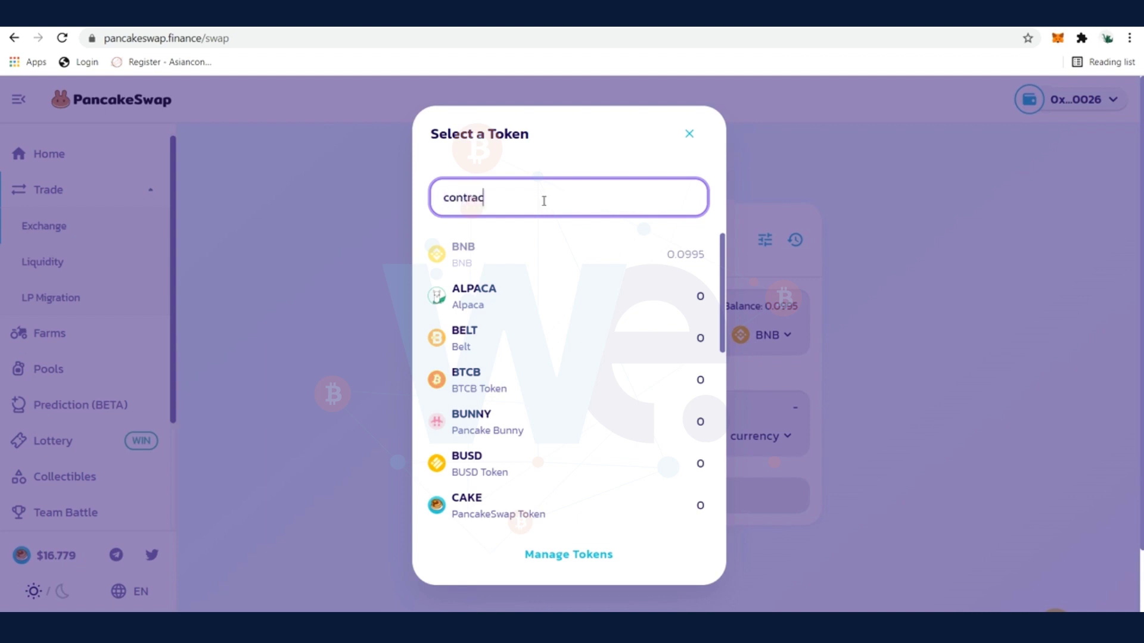
pyautogui.write('t adres')
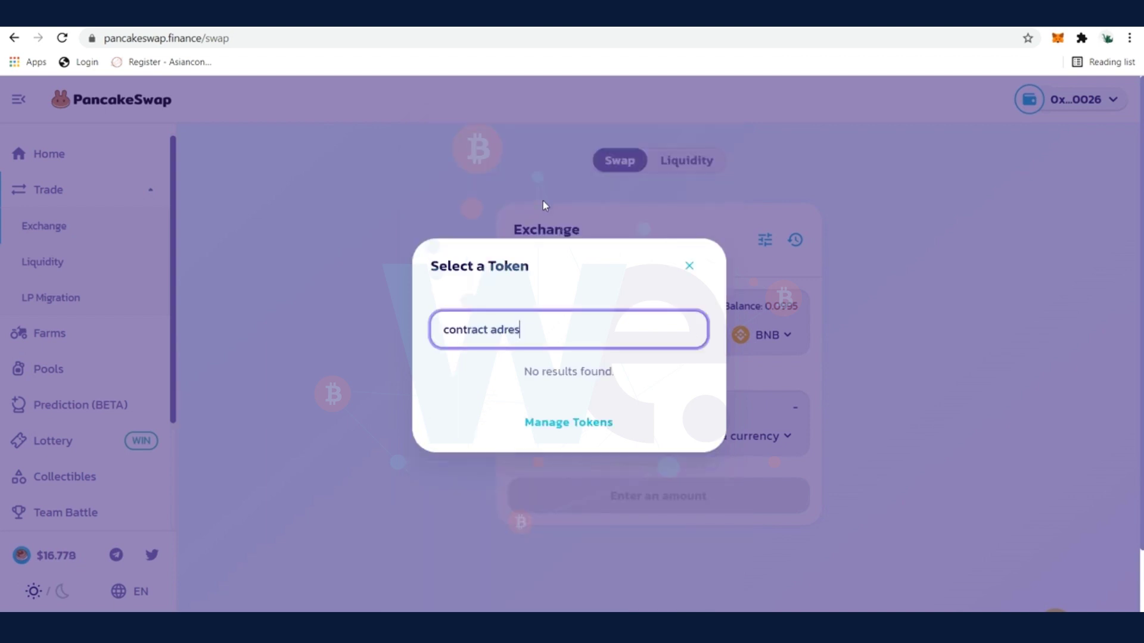
pyautogui.press('BackSpace')
pyautogui.press('BackSpace')
pyautogui.press('BackSpace')
pyautogui.press('BackSpace')
pyautogui.press('BackSpace')
pyautogui.press('BackSpace')
pyautogui.press('BackSpace')
pyautogui.press('BackSpace')
pyautogui.press('BackSpace')
pyautogui.press('BackSpace')
pyautogui.press('BackSpace')
pyautogui.press('BackSpace')
pyautogui.press('BackSpace')
pyautogui.press('BackSpace')
pyautogui.hotkey('ctrl', 'v')
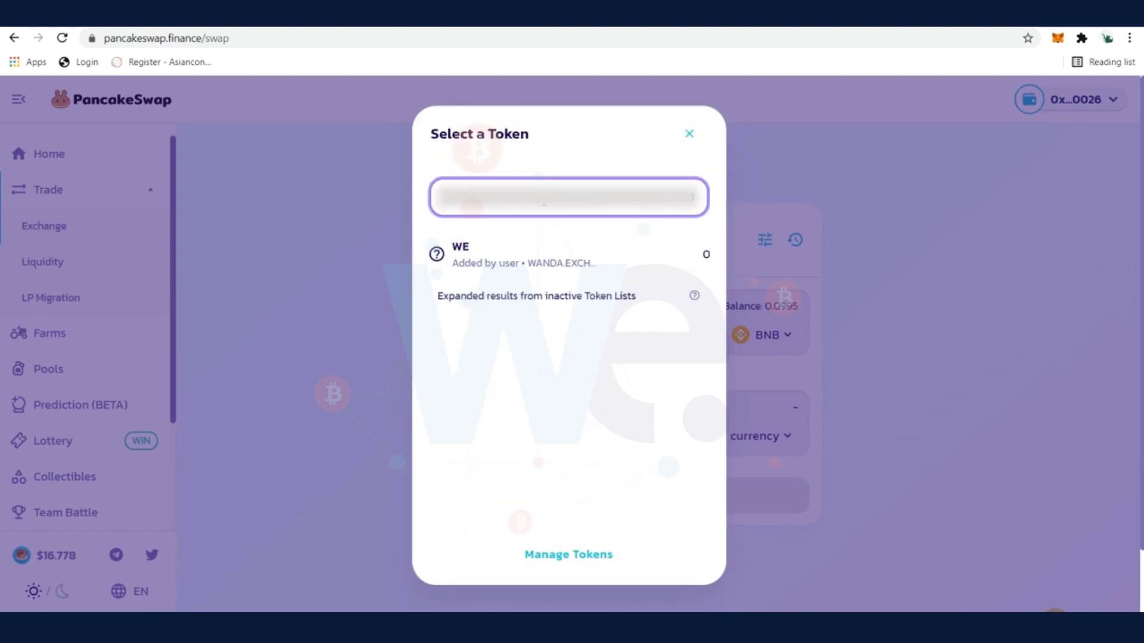
pyautogui.click(489, 267)
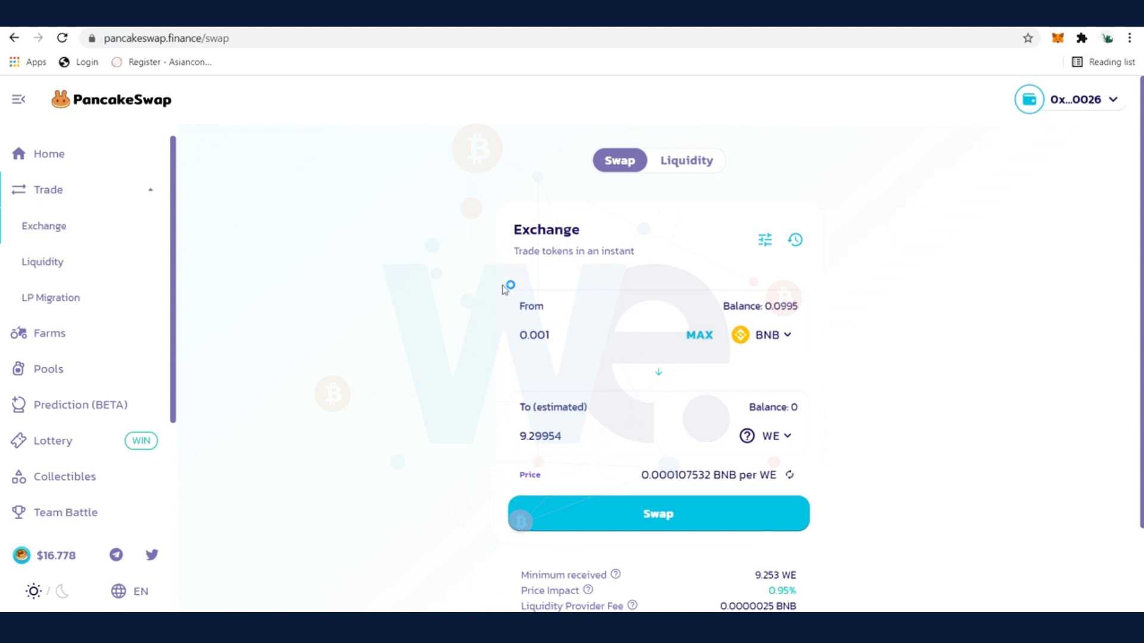
# - Confirm the 0.001 BNB to WE swap, approve it in MetaMask, and close the submitted notice
pyautogui.click(596, 522)
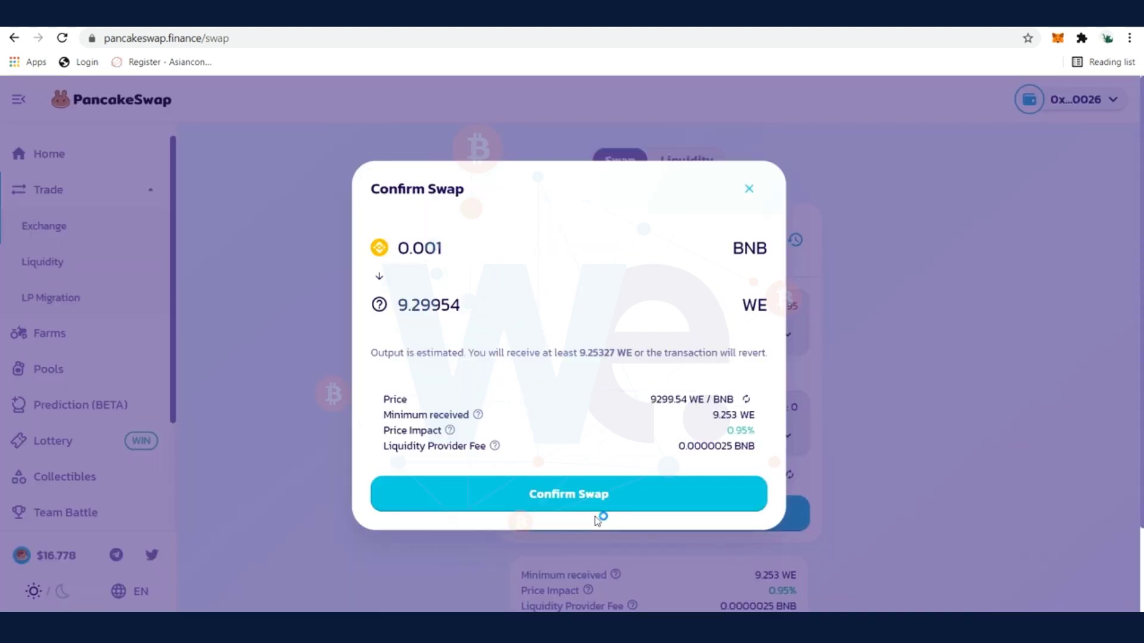
pyautogui.click(576, 498)
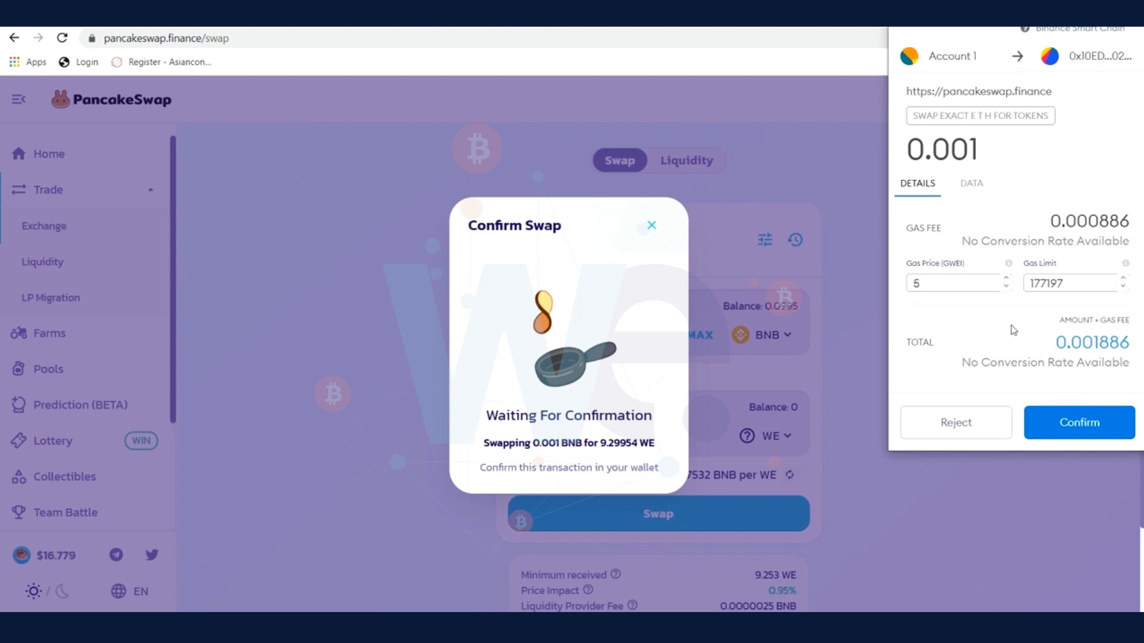
pyautogui.moveTo(1050, 349)
pyautogui.mouseDown()
pyautogui.moveTo(1139, 348)
pyautogui.moveTo(1054, 344)
pyautogui.mouseUp()
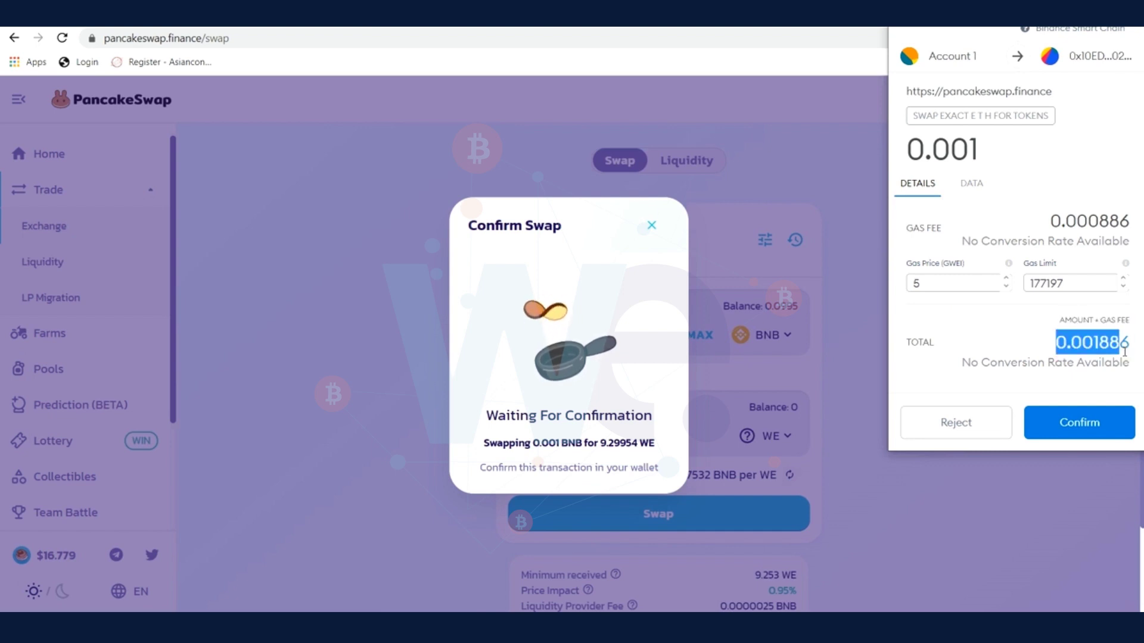
pyautogui.click(1096, 424)
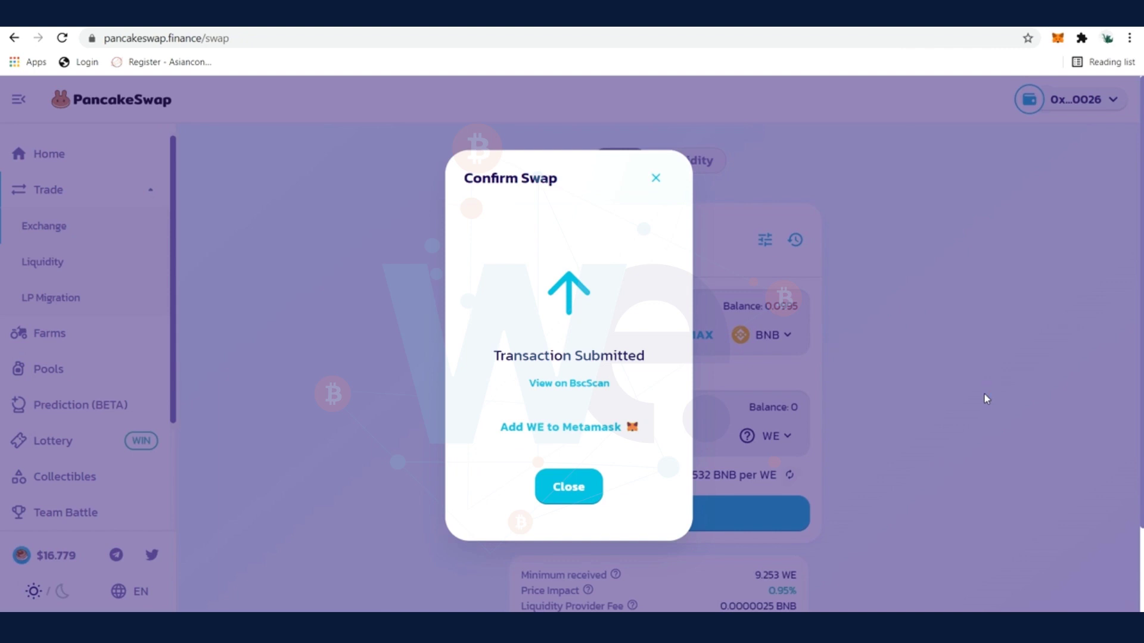
pyautogui.click(570, 489)
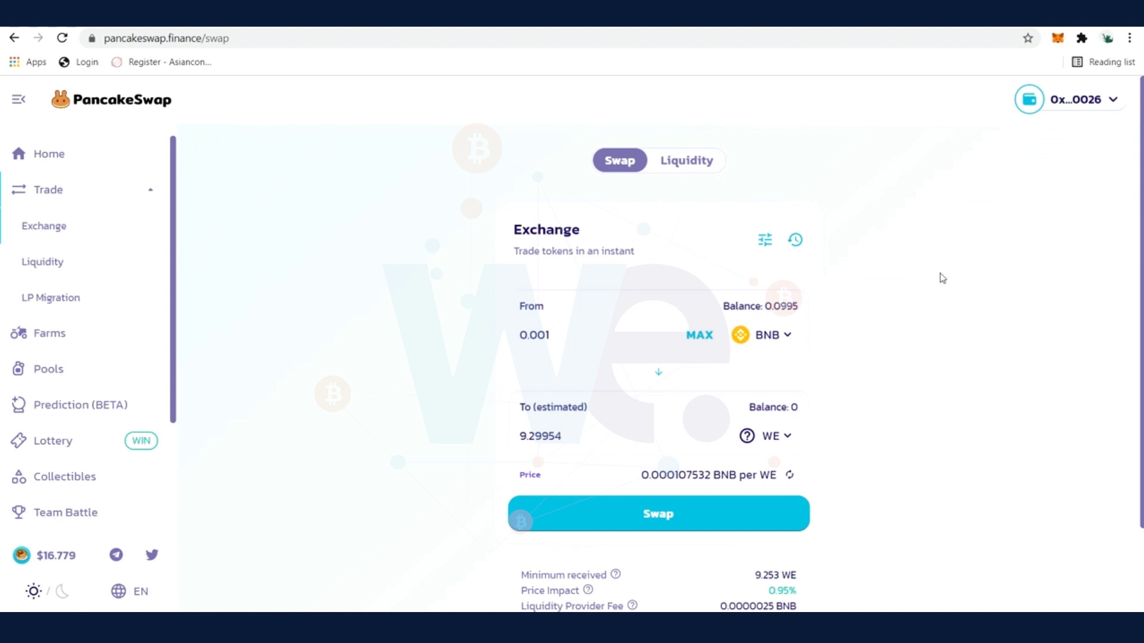
pyautogui.scroll(-1, 942, 279)
pyautogui.scroll(1, 943, 278)
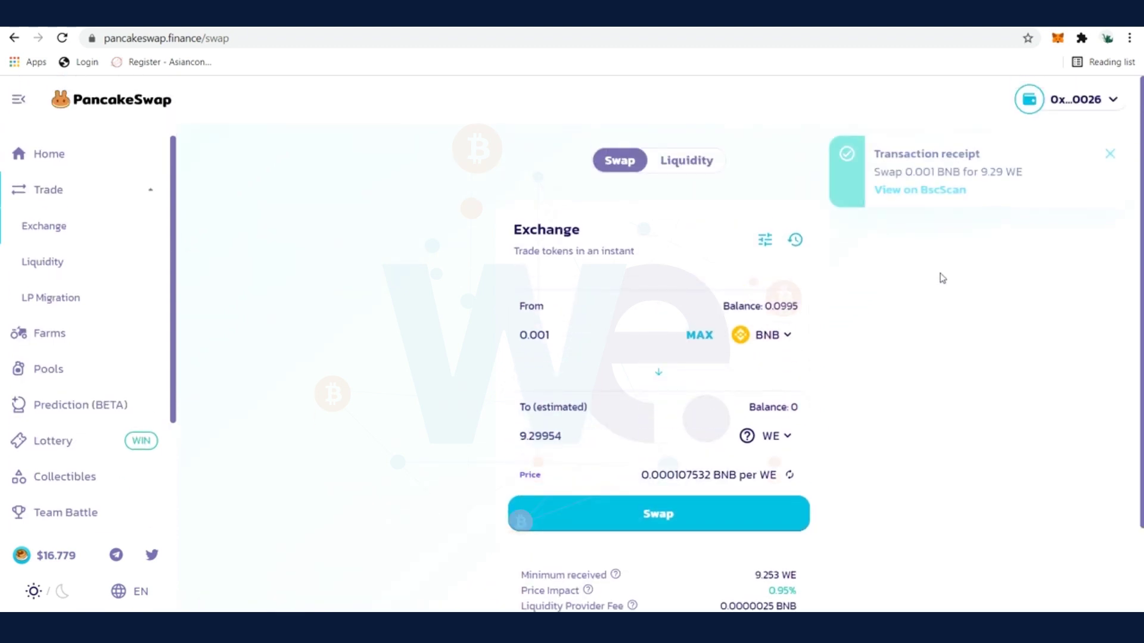